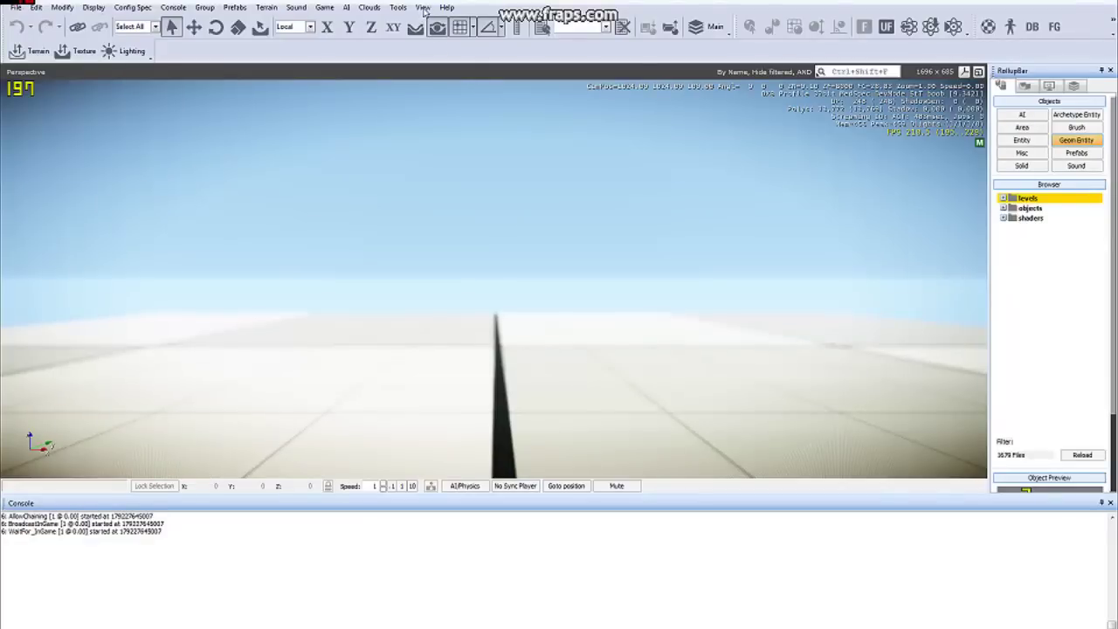
Open the Track View pane.
click(422, 8)
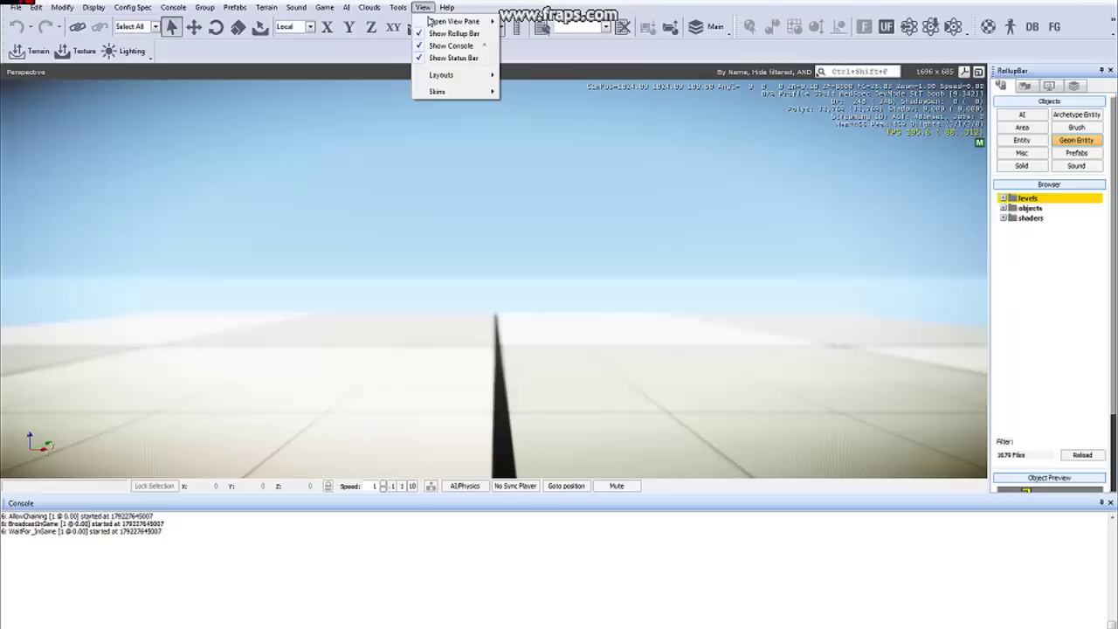
mouse_move(432, 21)
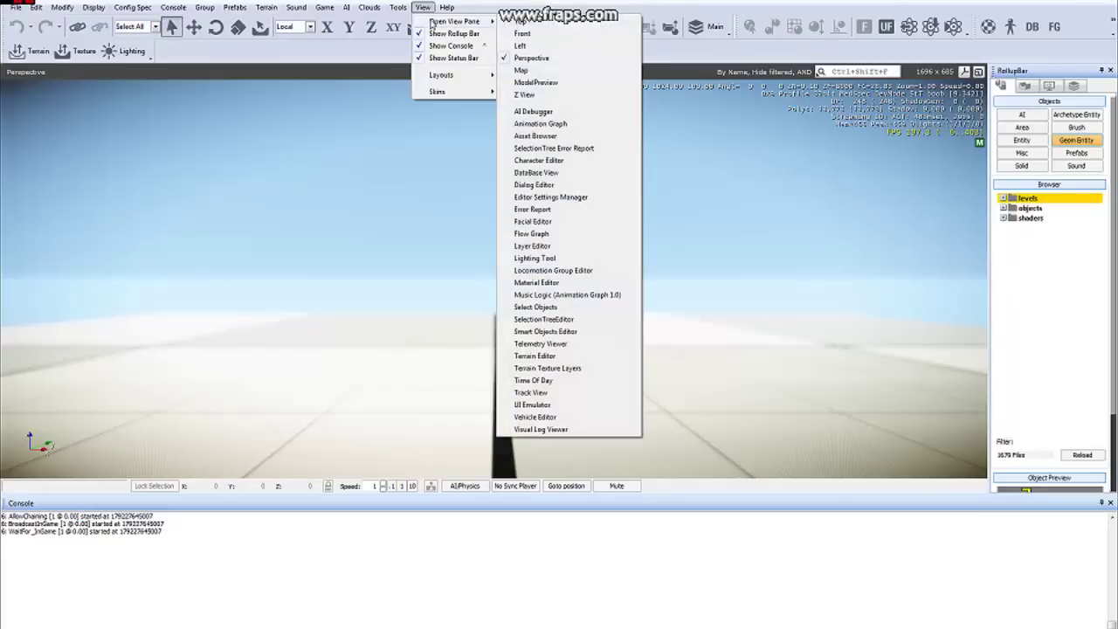
click(531, 394)
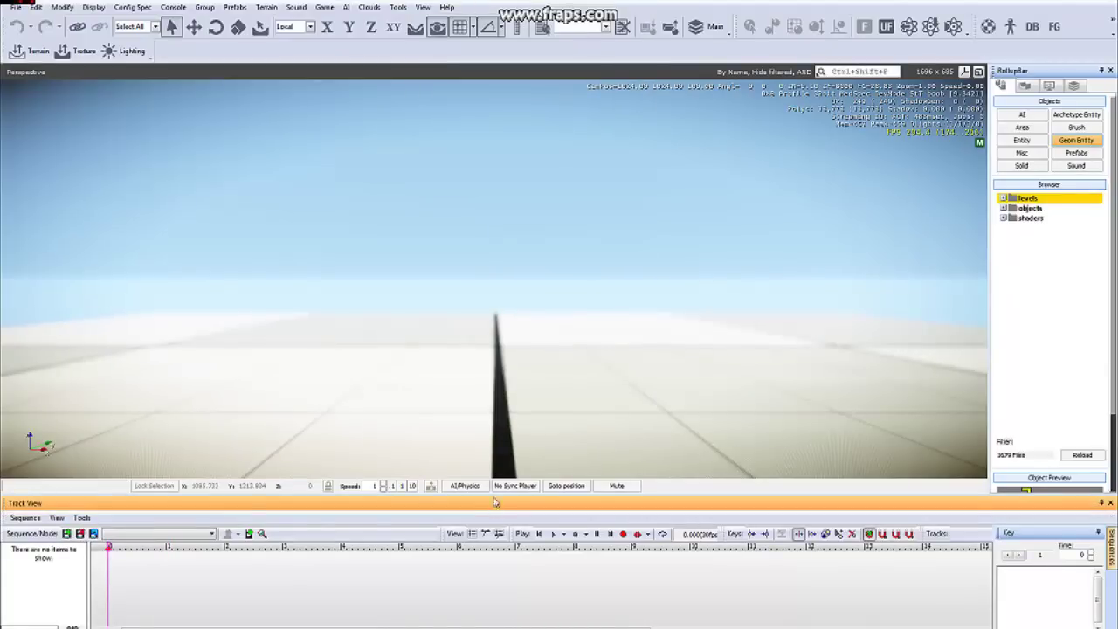
drag(494, 500, 495, 374)
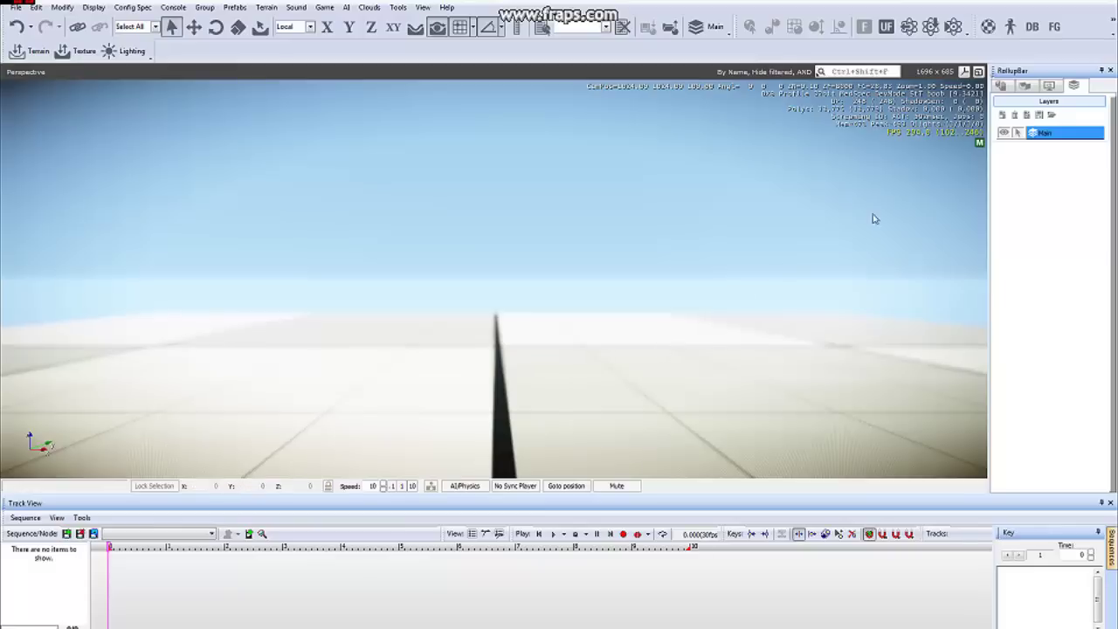
Create a layer named "Track View" and make it the active layer.
click(1002, 115)
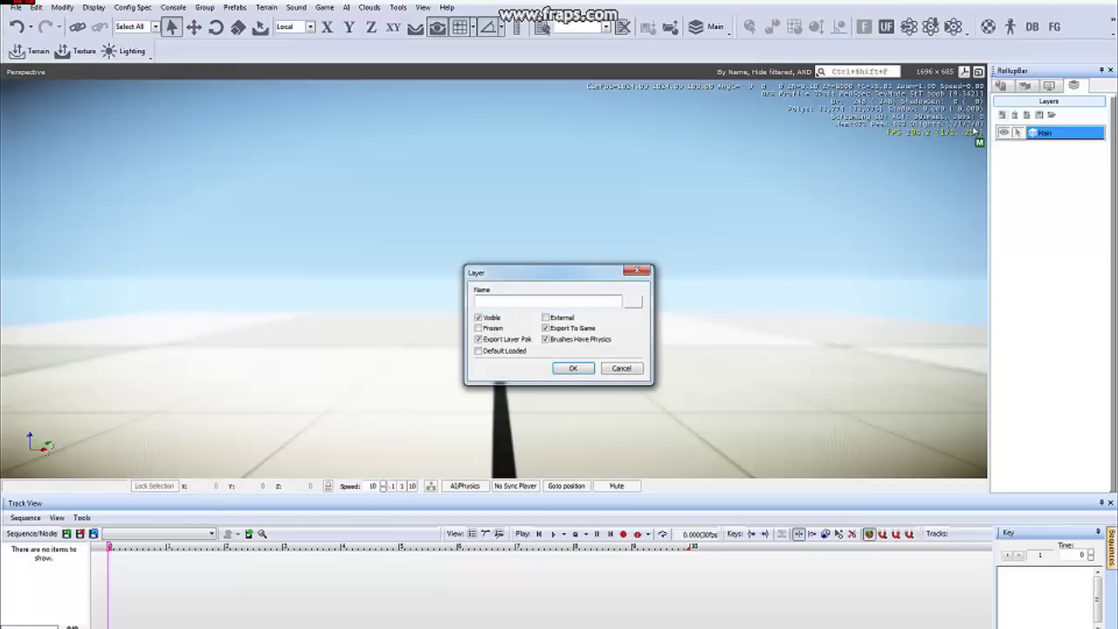
text(Track View)
click(573, 369)
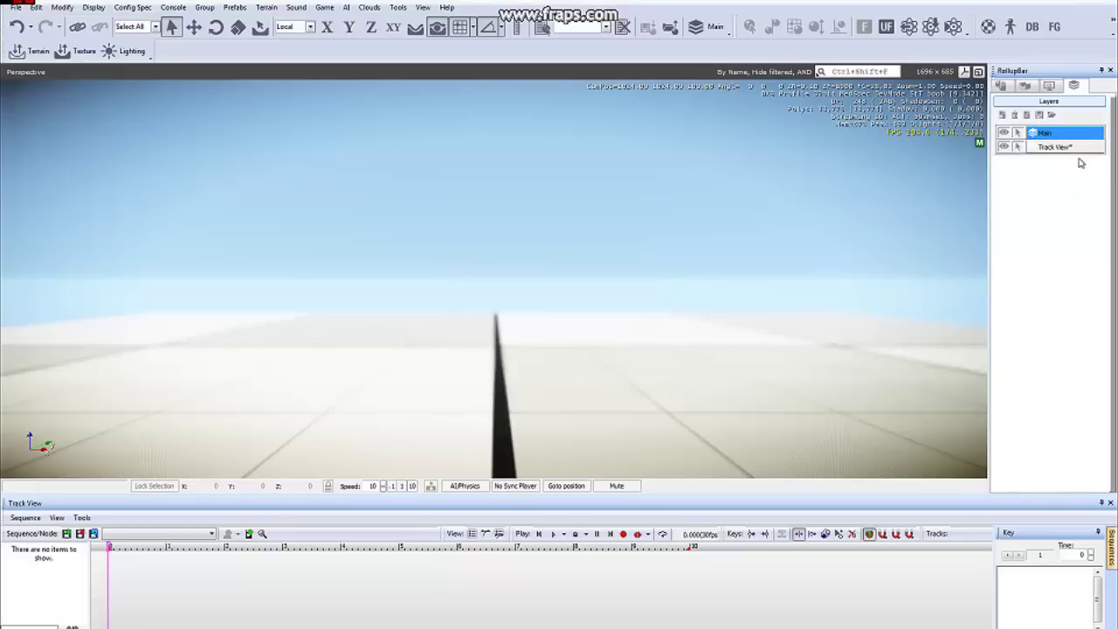
click(1051, 147)
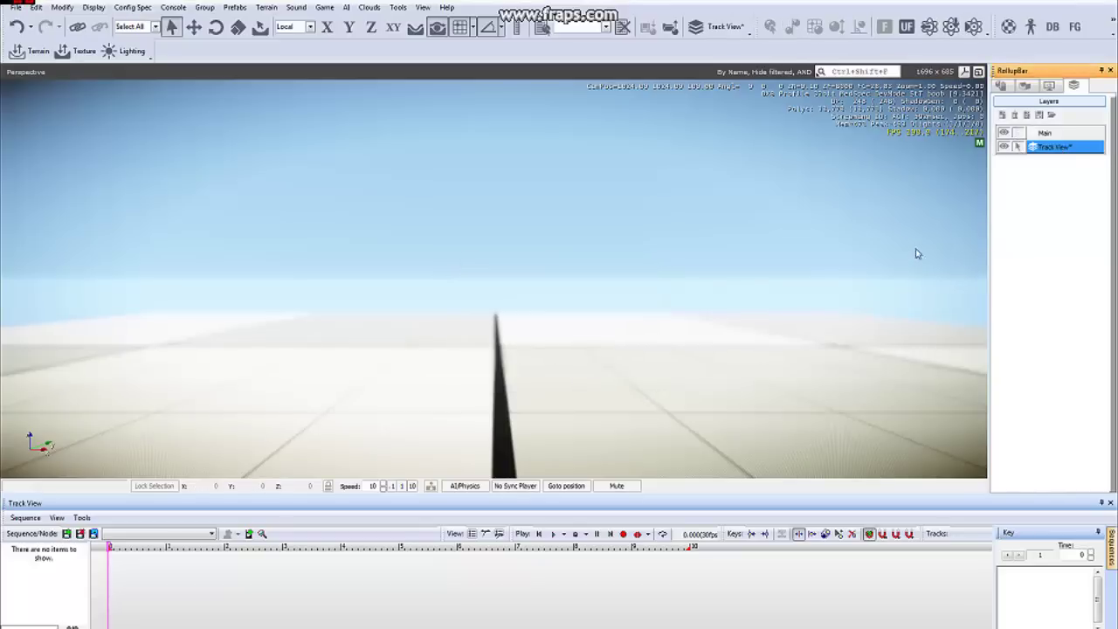
Create a new sequence named "Sequence01".
click(68, 535)
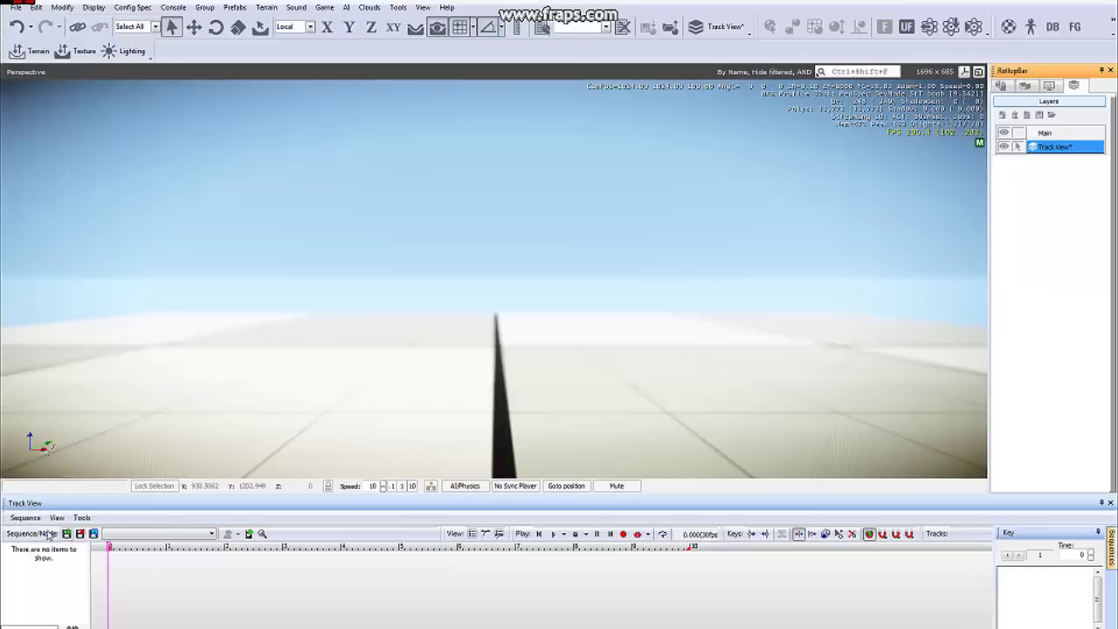
click(25, 518)
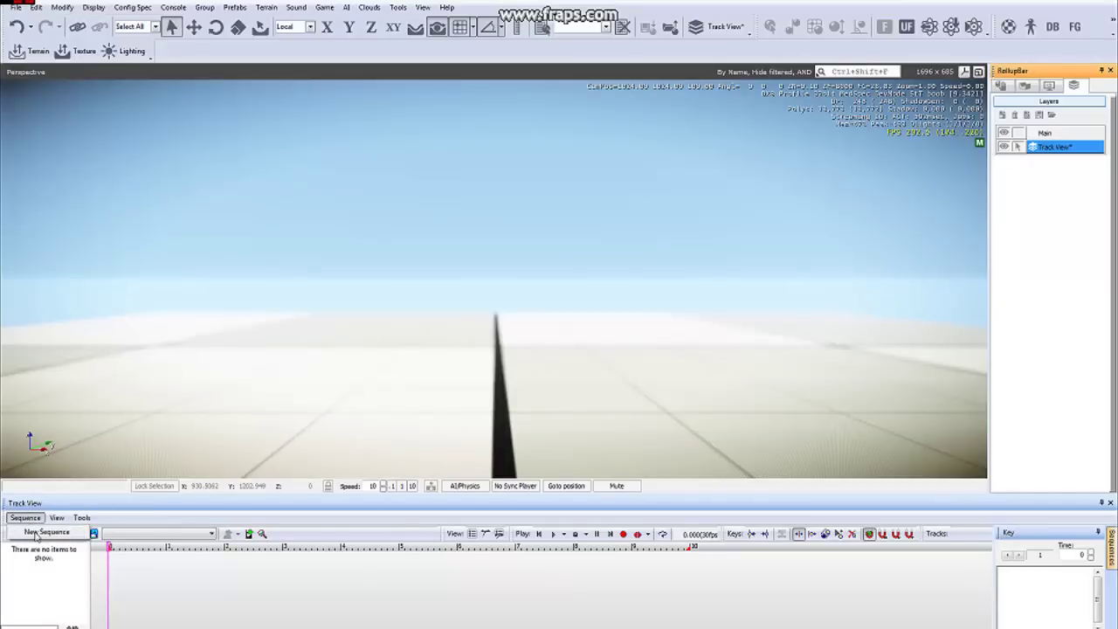
click(35, 534)
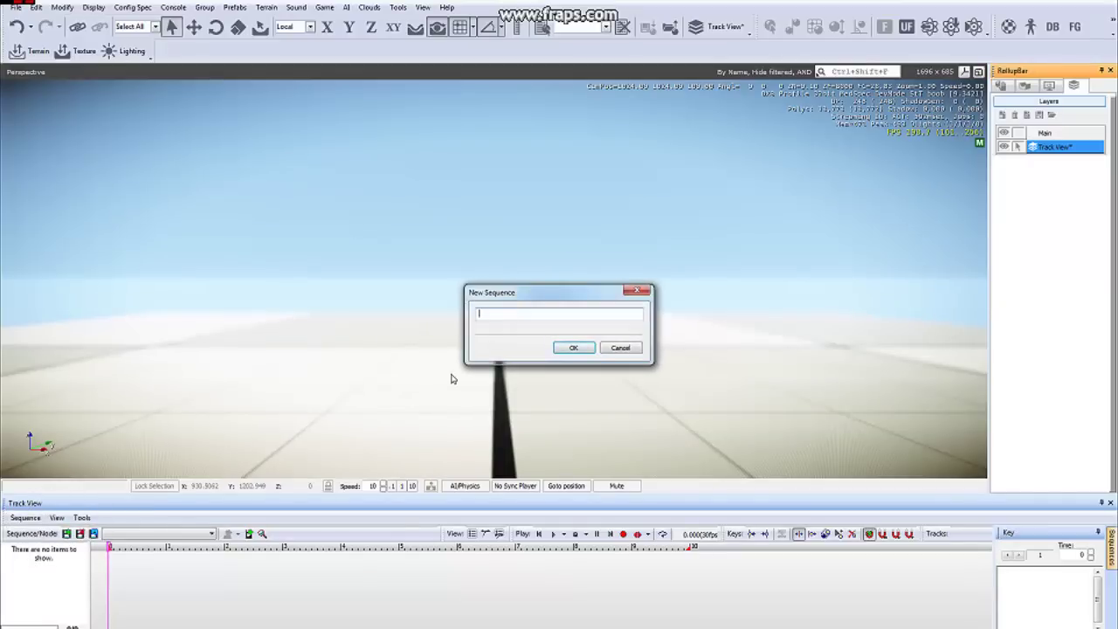
text(Sequence01)
click(574, 348)
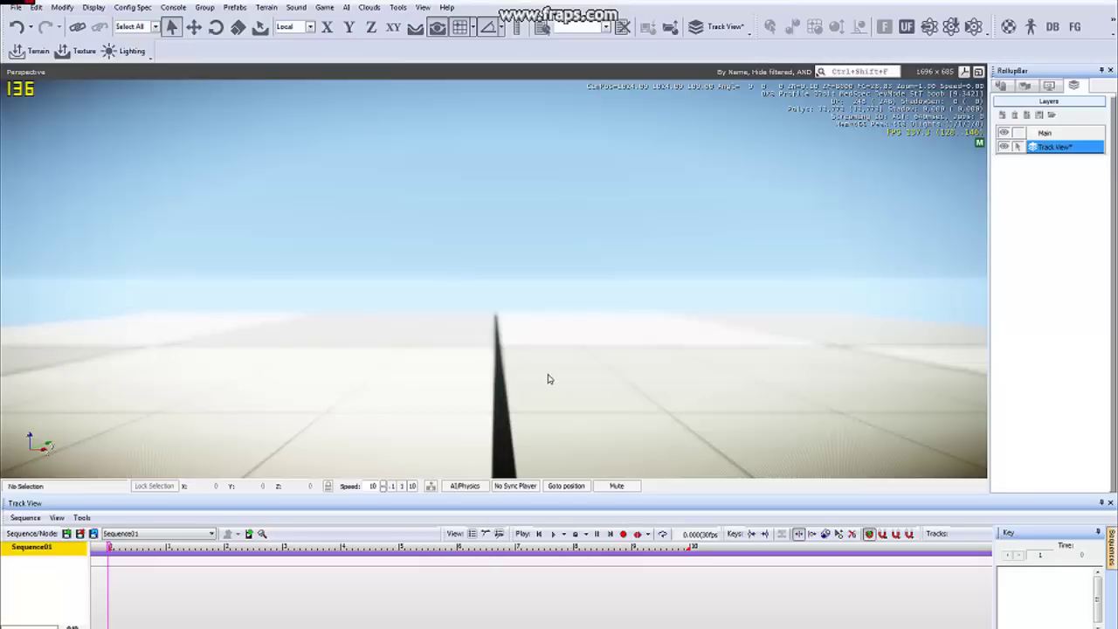
Locate and select the sequence object at the far corner of the terrain.
right_drag(552, 384, 553, 384)
key(w)
click(559, 361)
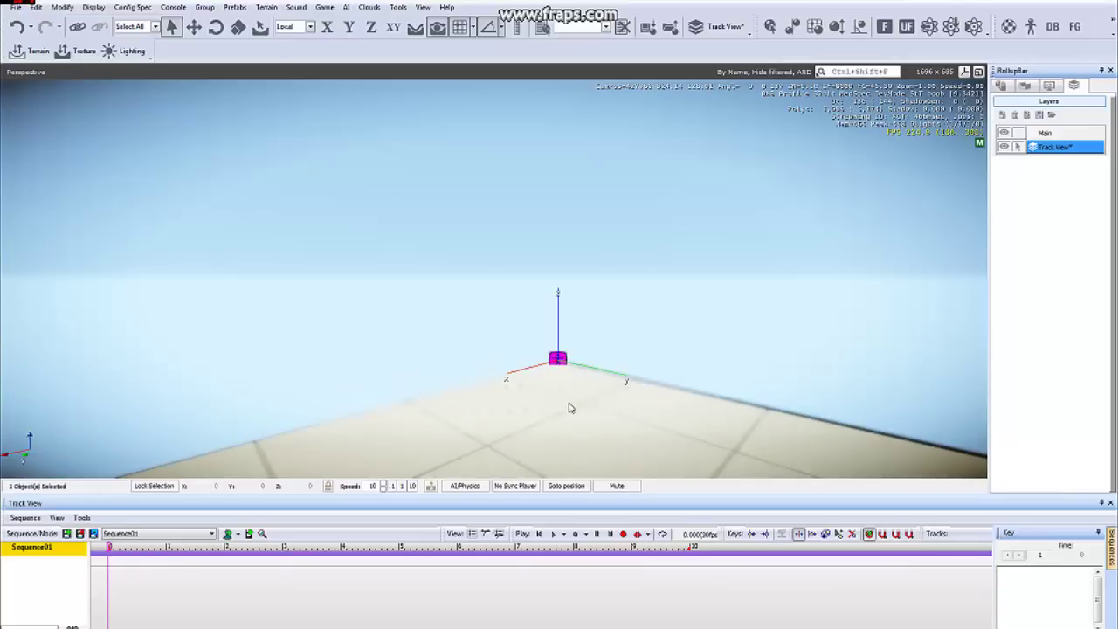
right_drag(574, 421, 574, 422)
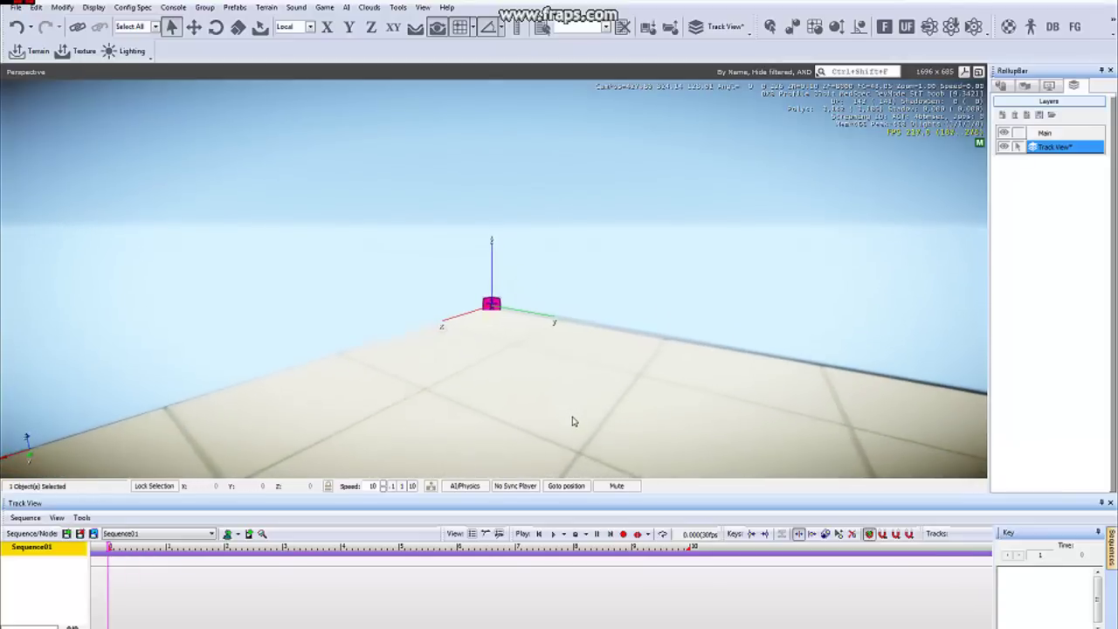
Try scrubbing the Sequence01 timeline with the Track View layer frozen, and unfreeze the layer.
click(1018, 149)
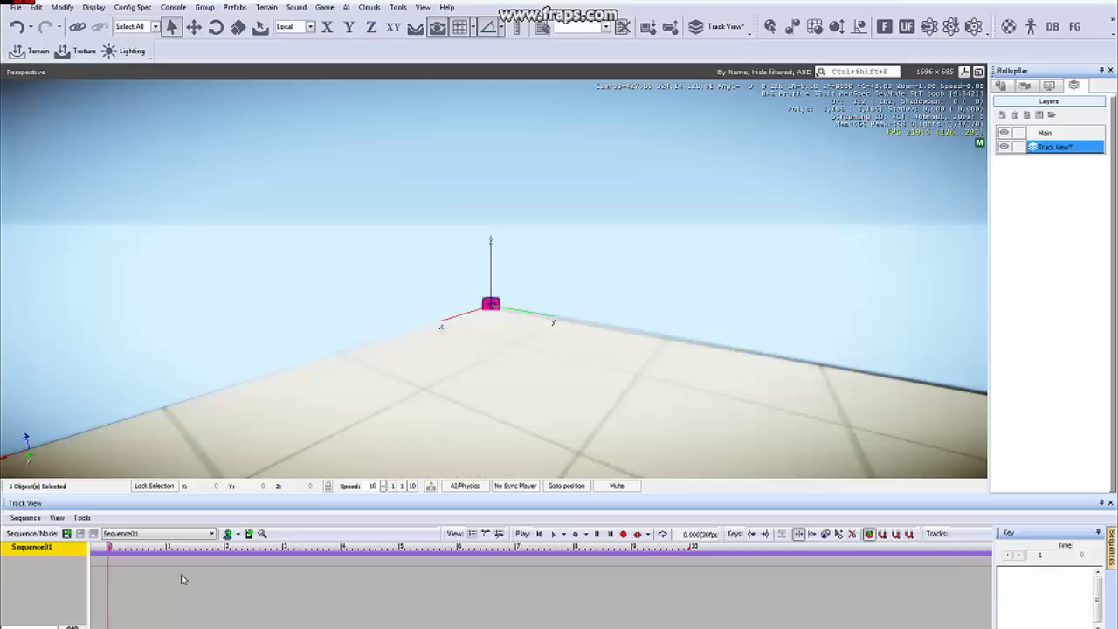
click(150, 549)
drag(150, 548, 109, 548)
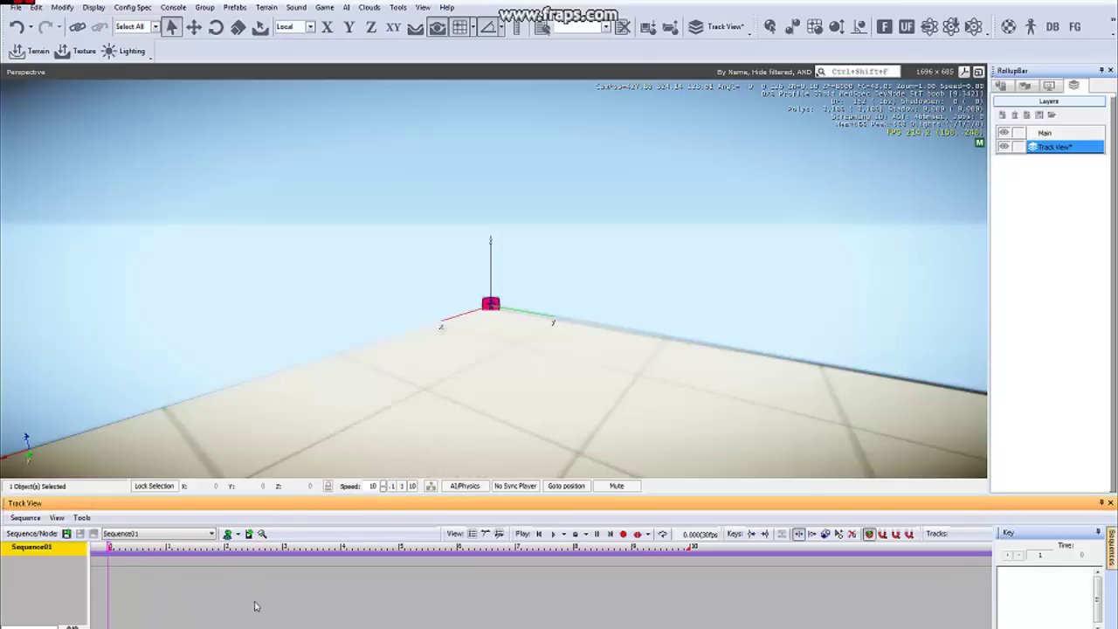
drag(176, 549, 88, 545)
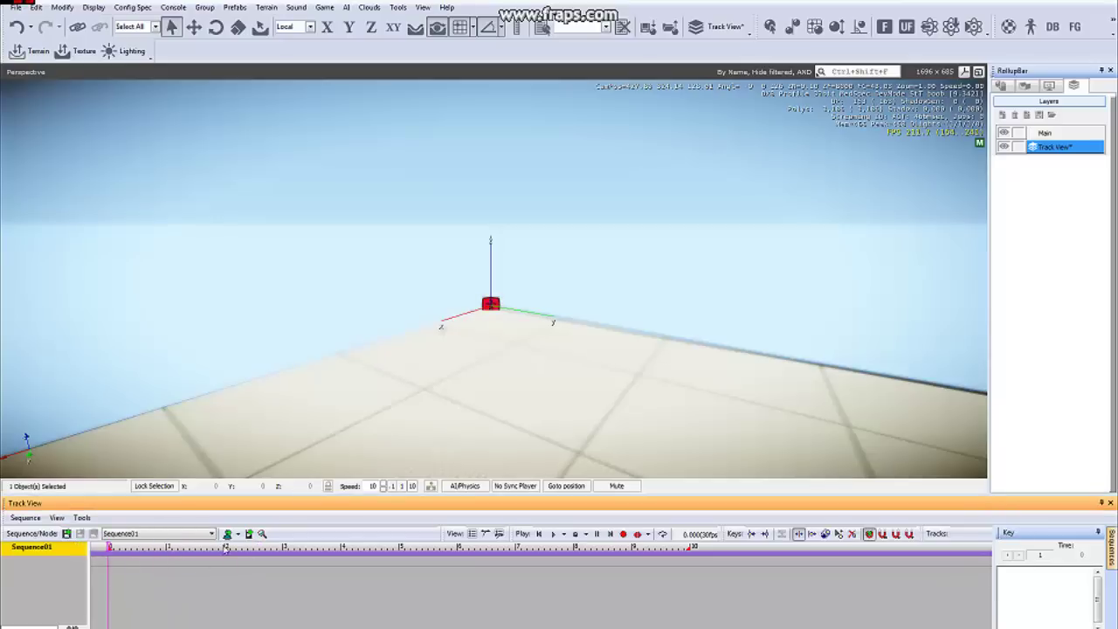
click(390, 369)
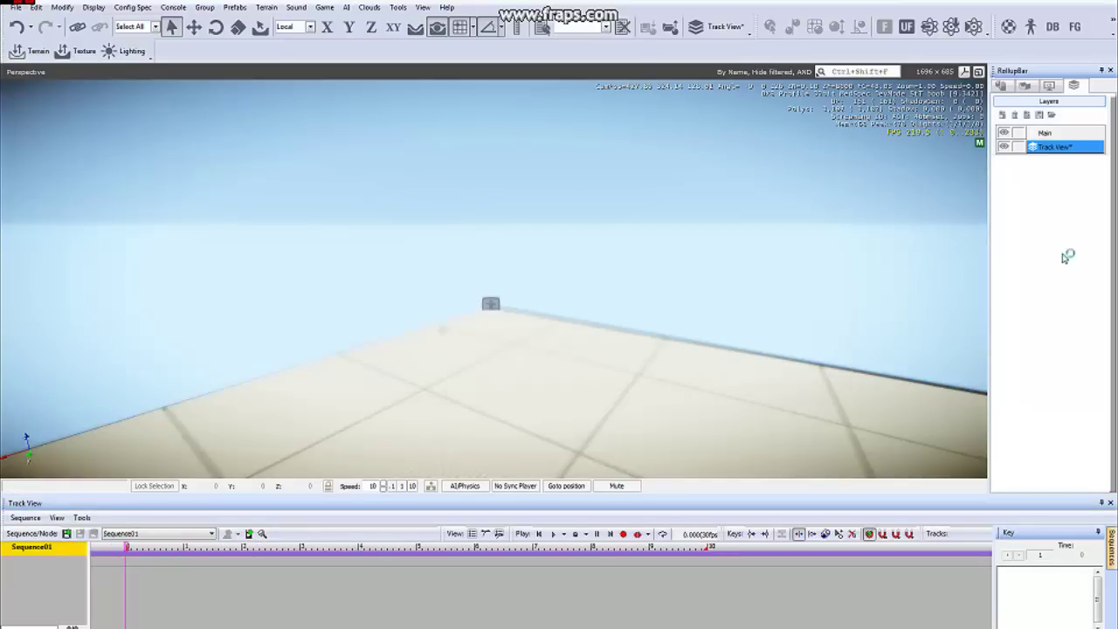
click(1018, 149)
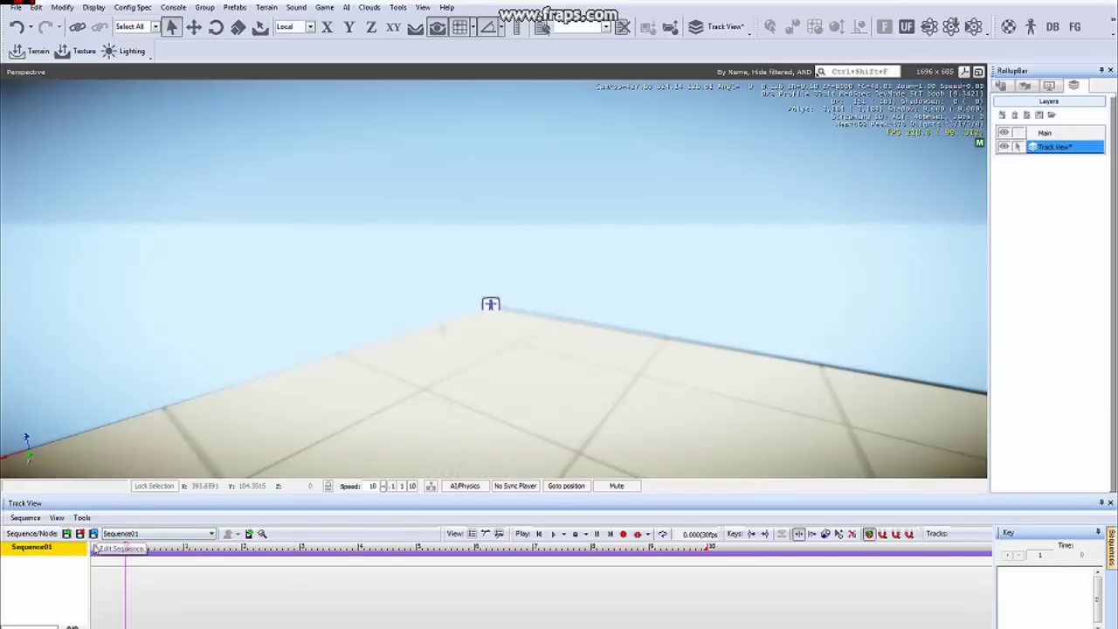
Set the end time of Sequence01 to 3 in its sequence properties.
click(93, 535)
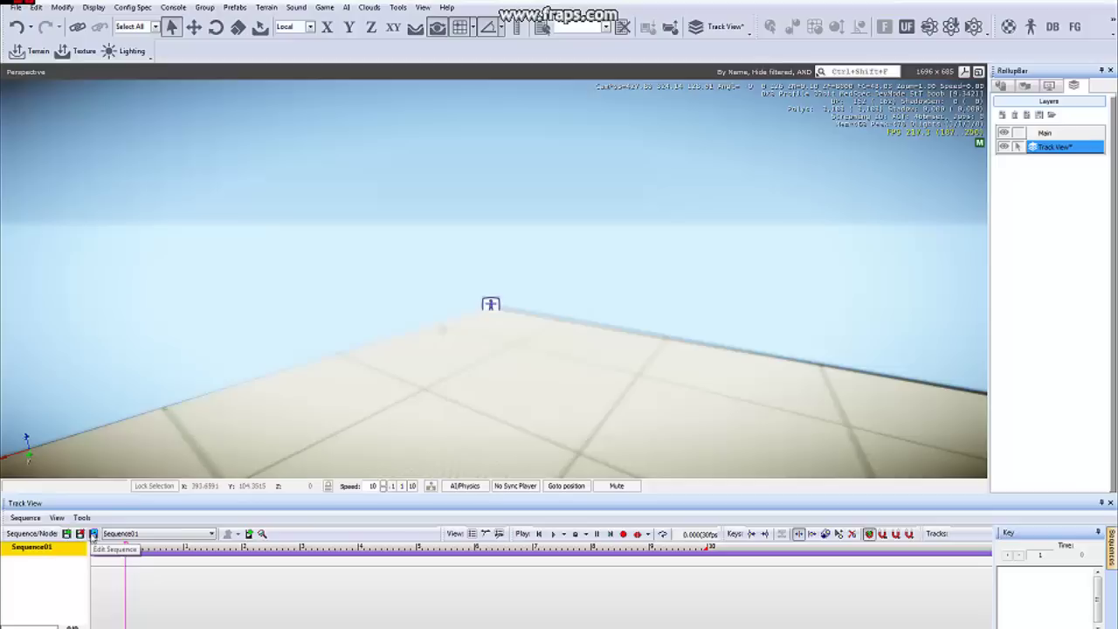
click(94, 535)
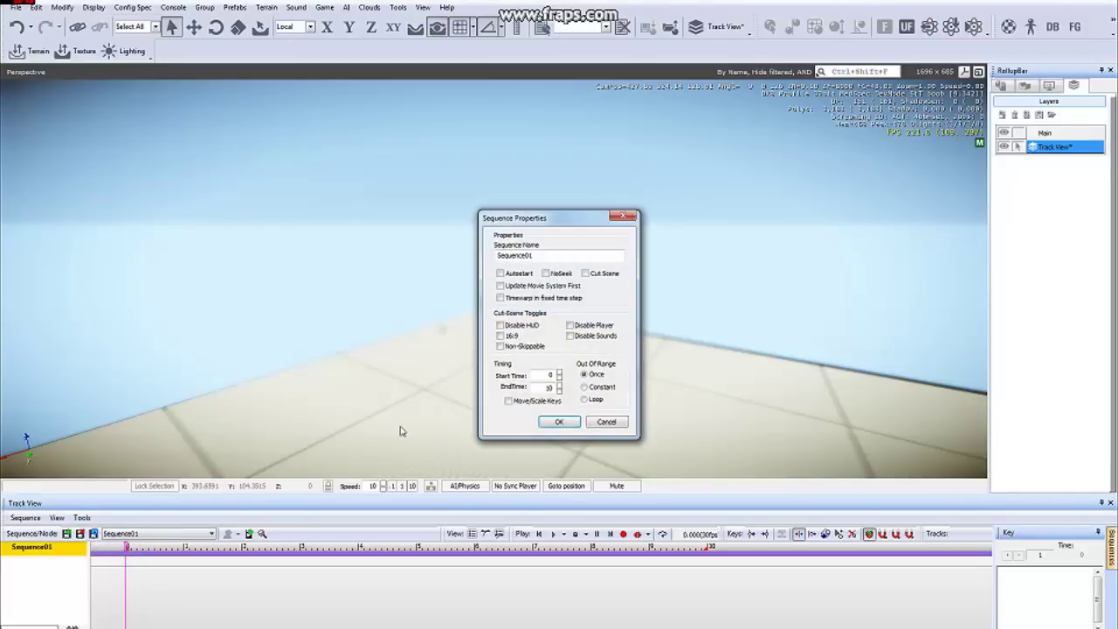
drag(542, 256, 467, 263)
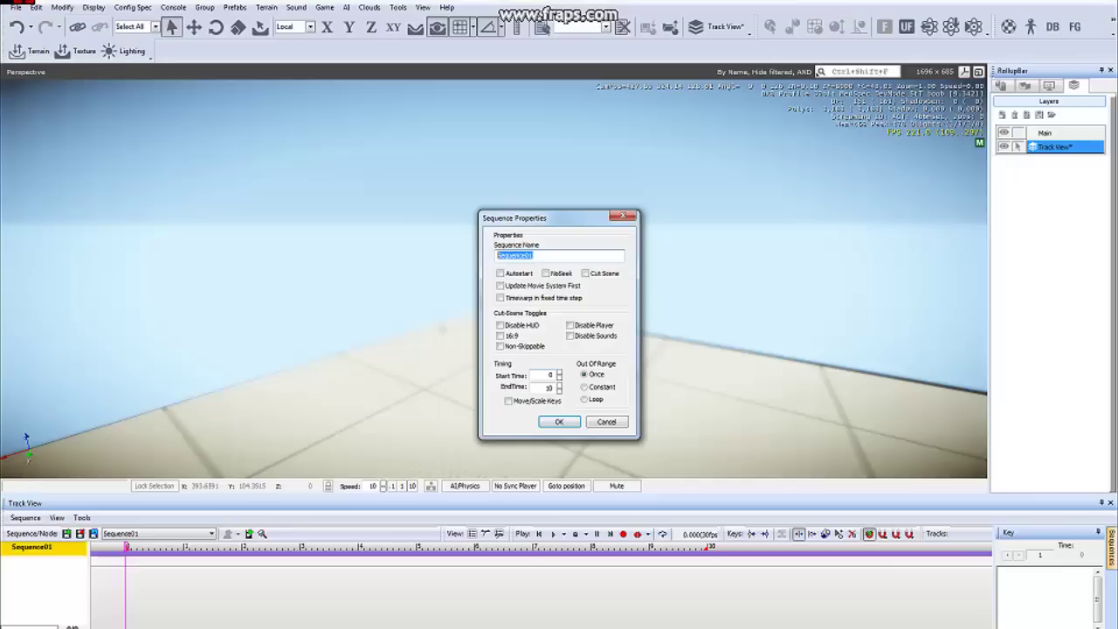
click(548, 375)
click(549, 388)
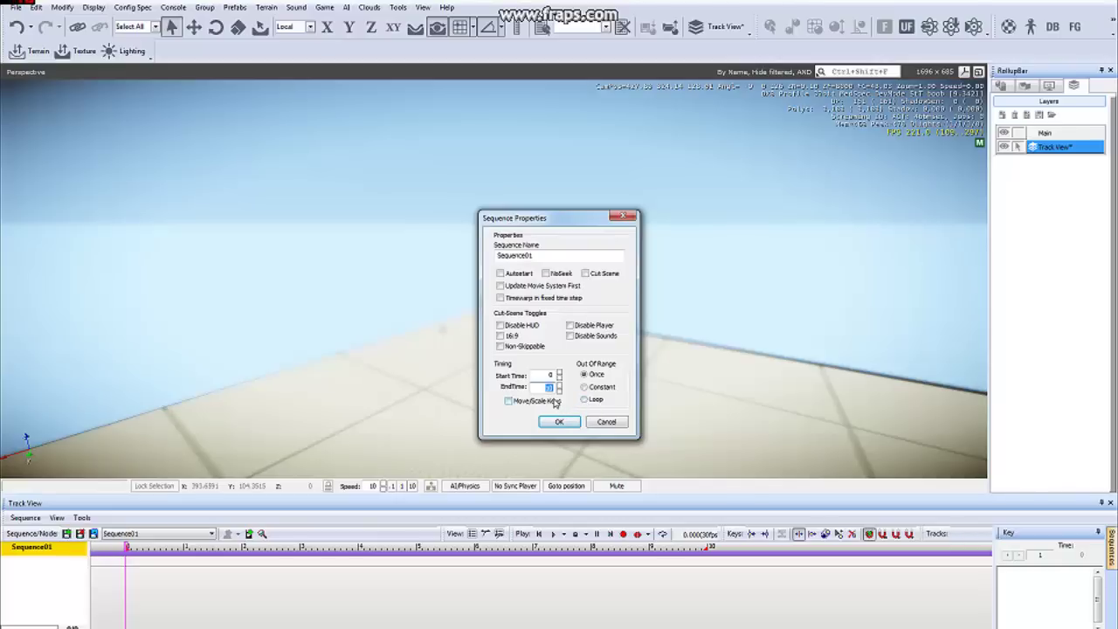
text(3)
click(559, 422)
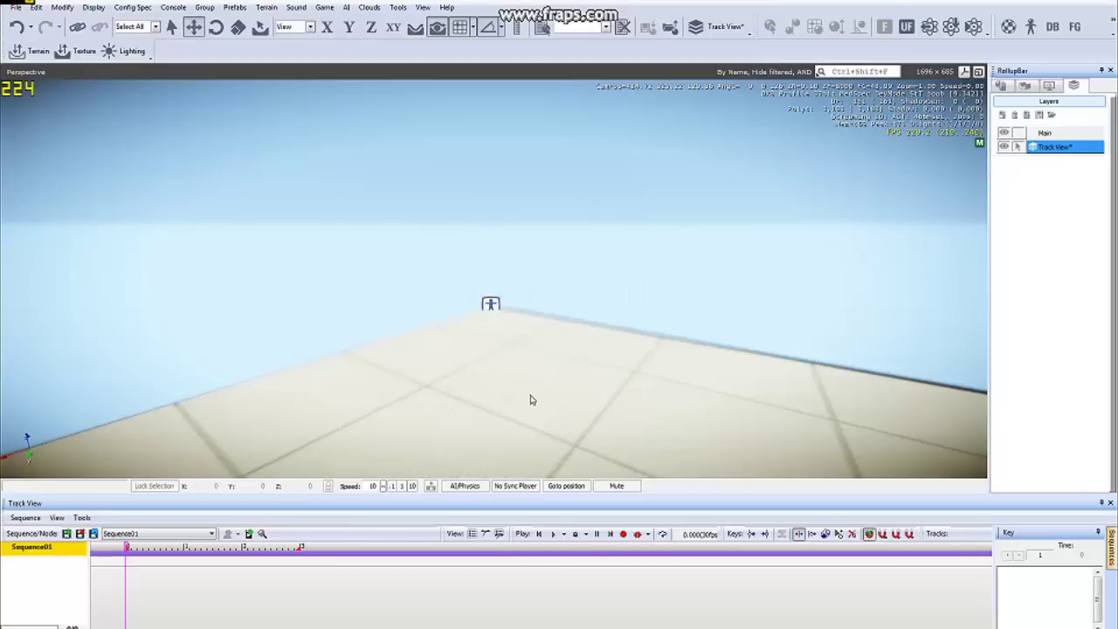
Place the a_cells geom entity from the objects items folder on the terrain and raise it vertically.
click(1003, 90)
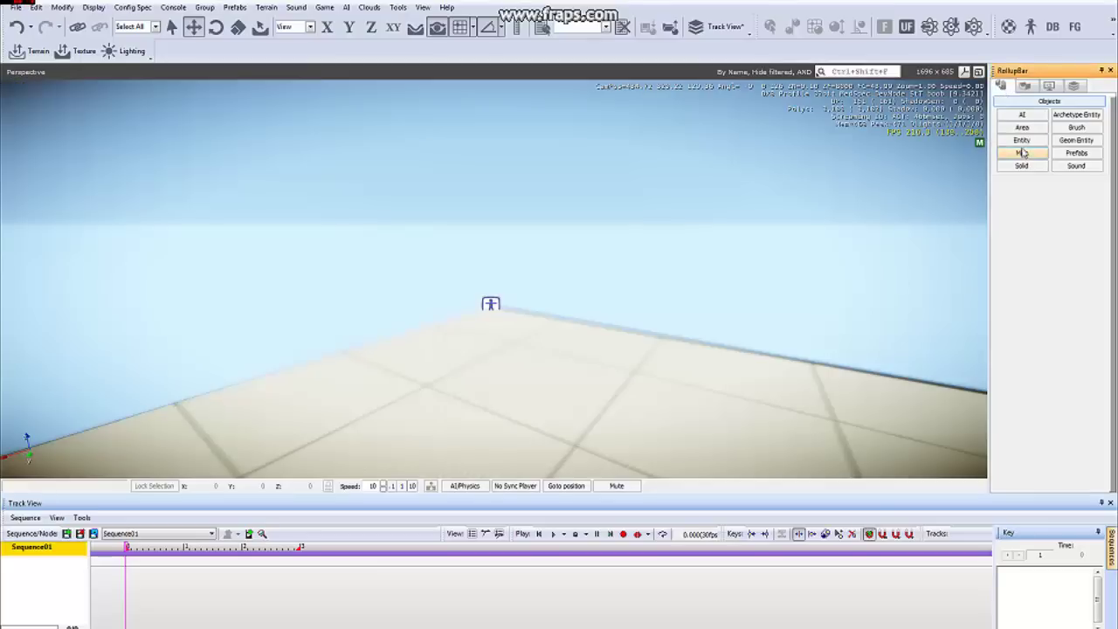
click(1078, 142)
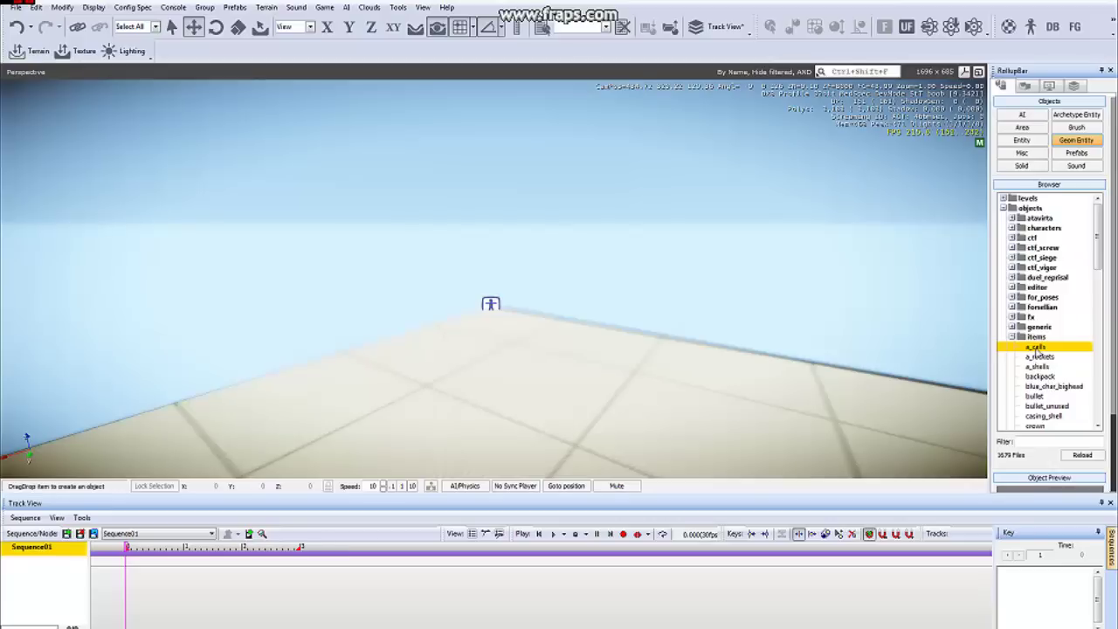
drag(600, 405, 495, 435)
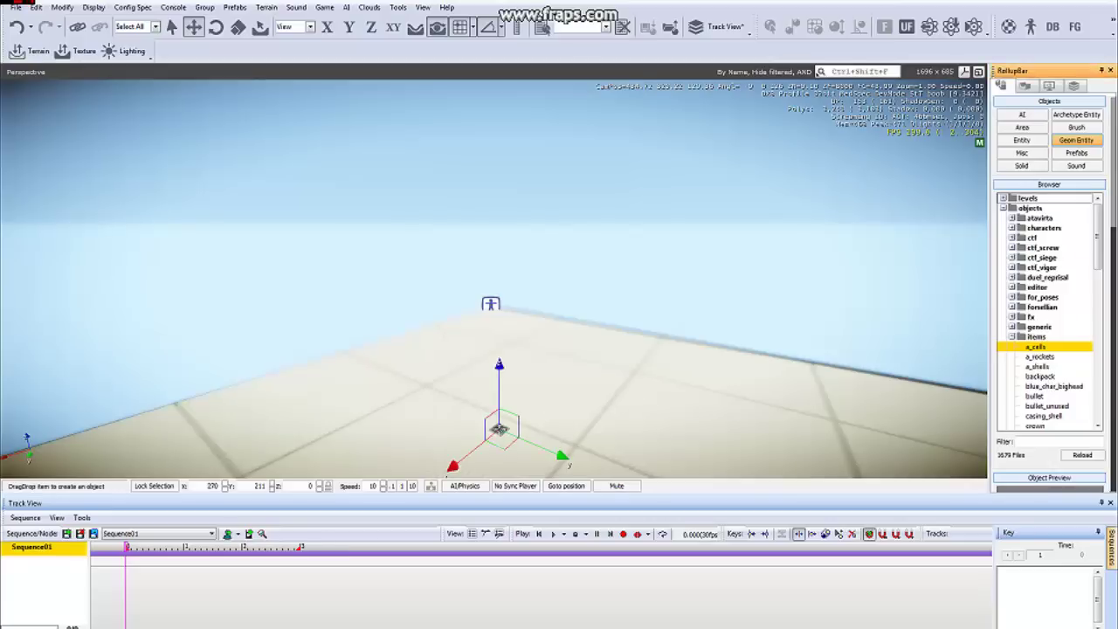
click(483, 413)
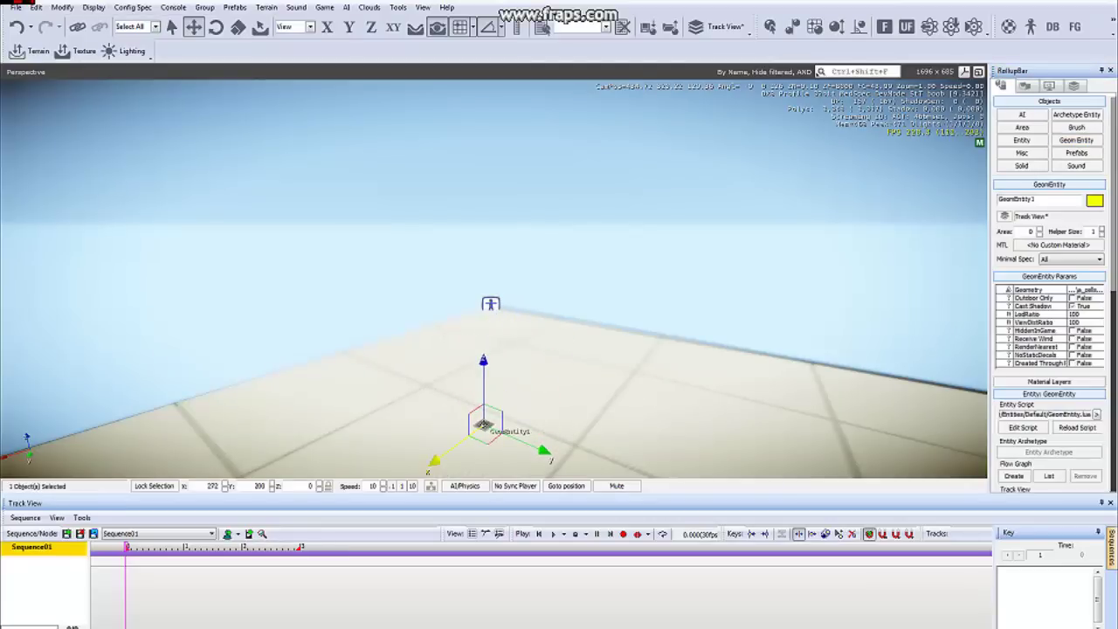
drag(485, 365, 485, 166)
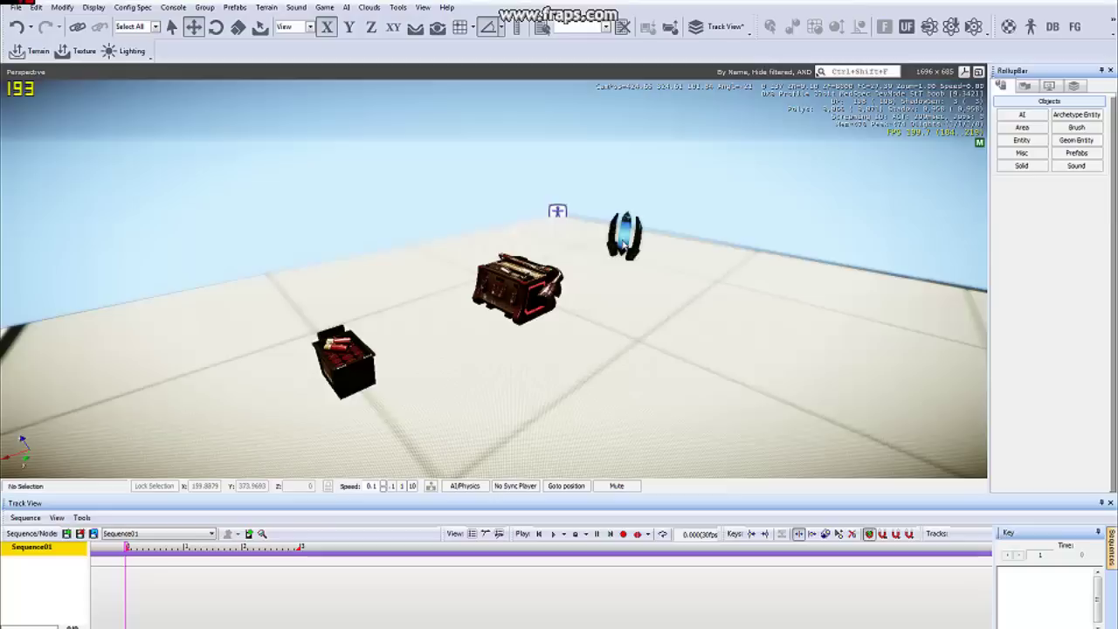
Rename the shell ammo box entity "Shells".
click(623, 246)
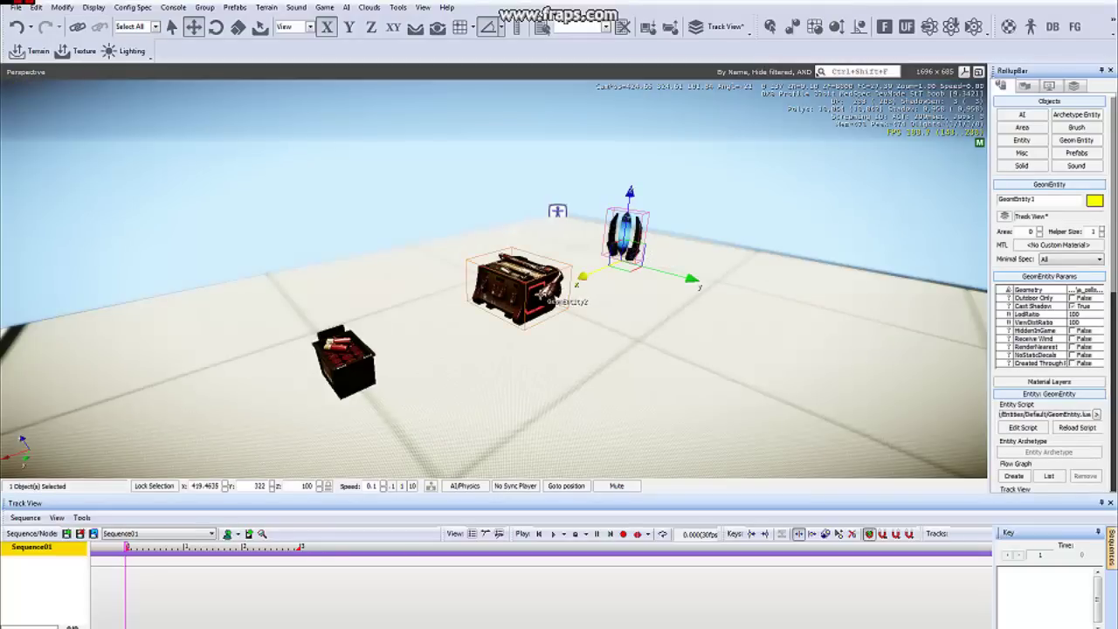
click(360, 371)
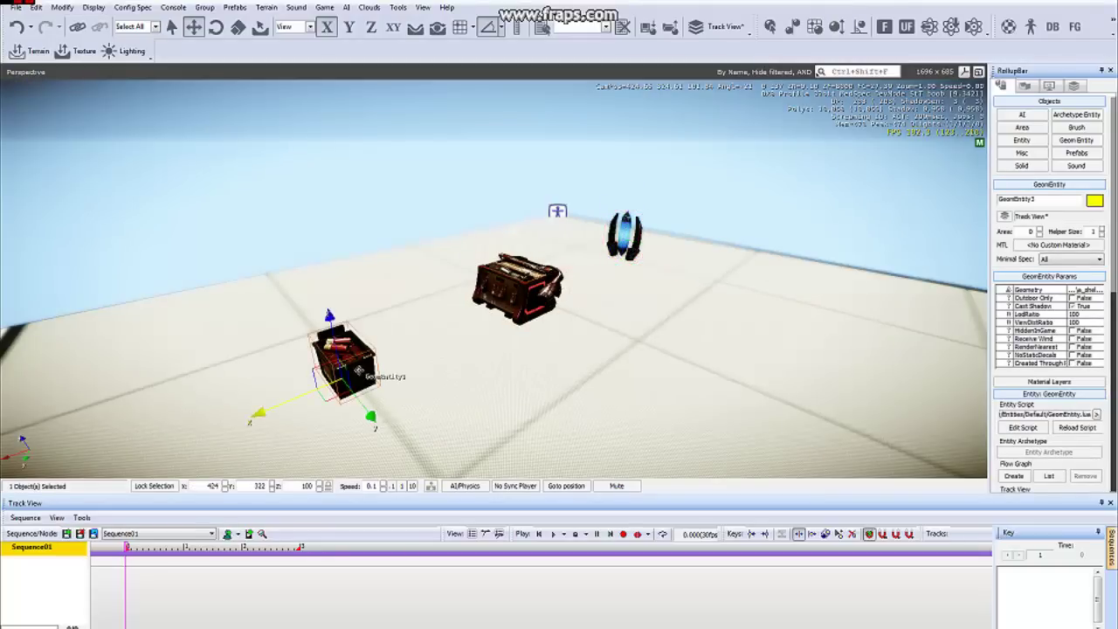
drag(1039, 201, 882, 209)
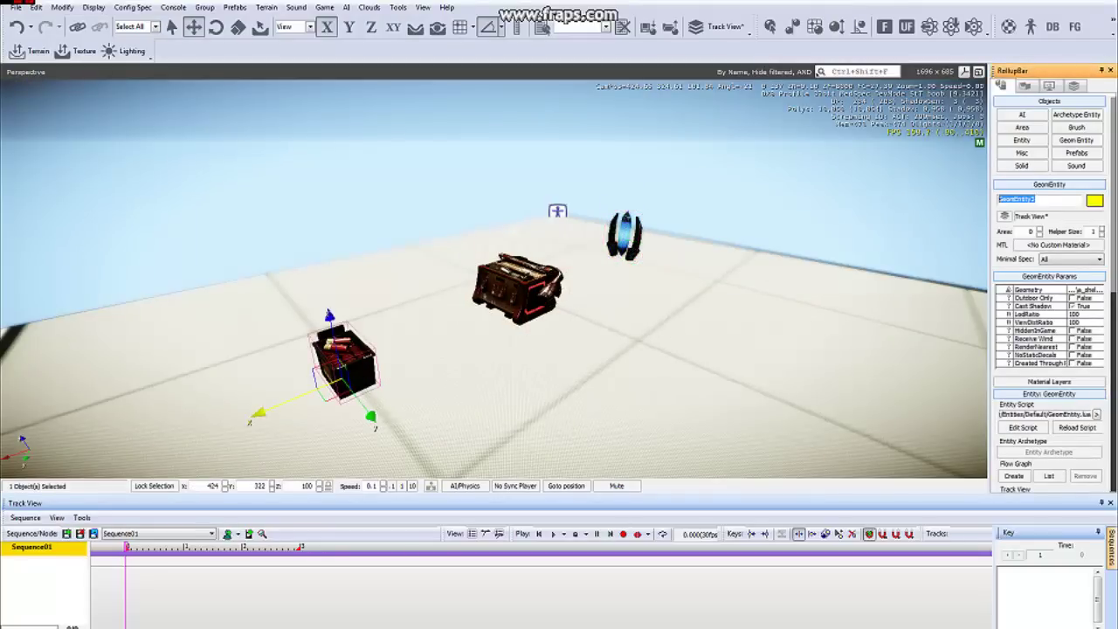
text(Shells)
Rename the rocket crate entity "Rockets" and the blue energy cell entity "Cells".
click(517, 285)
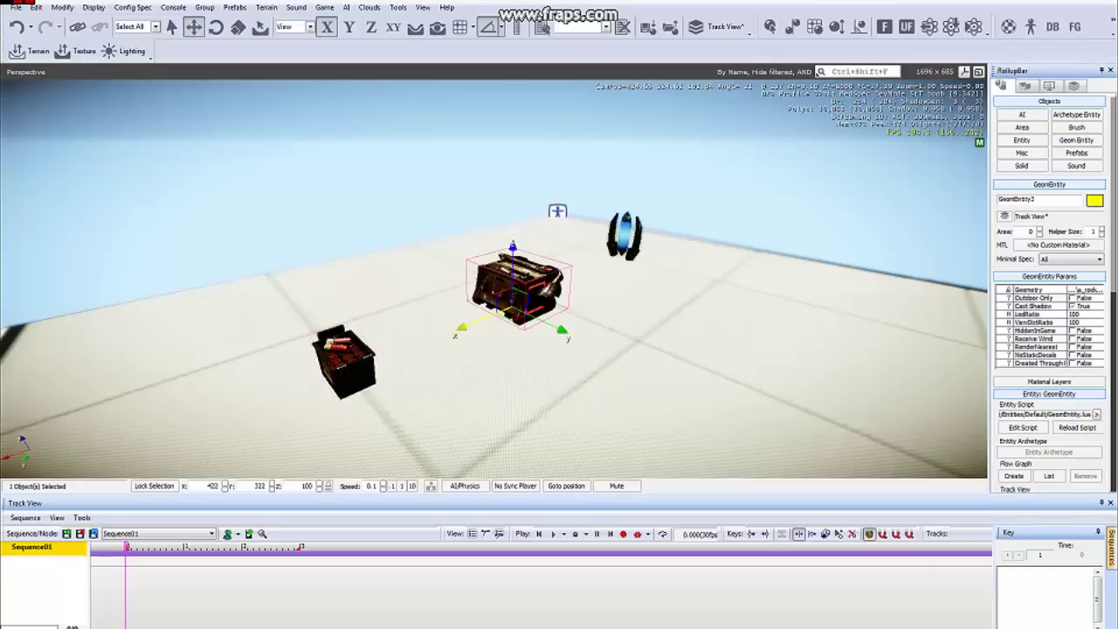
drag(1042, 200, 845, 201)
text(Rockets)
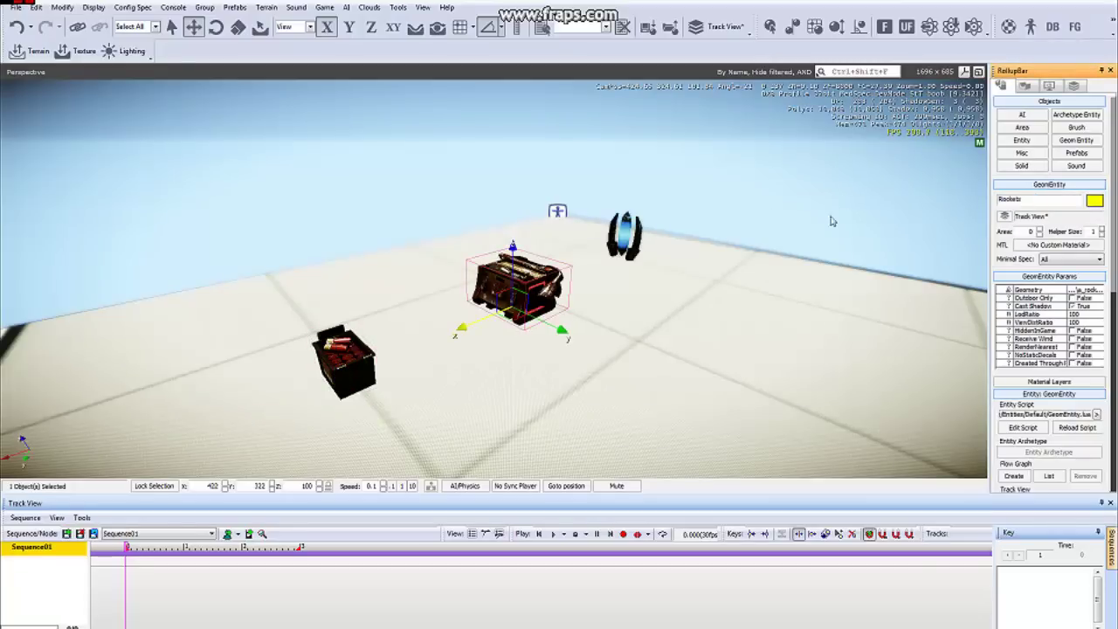
click(625, 234)
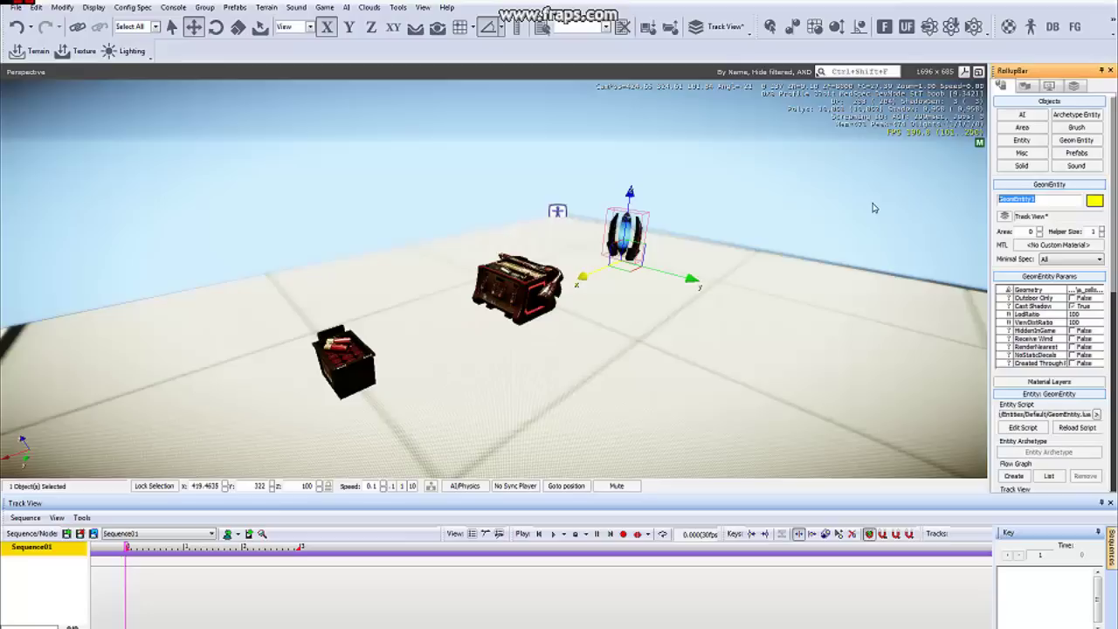
text(Cells)
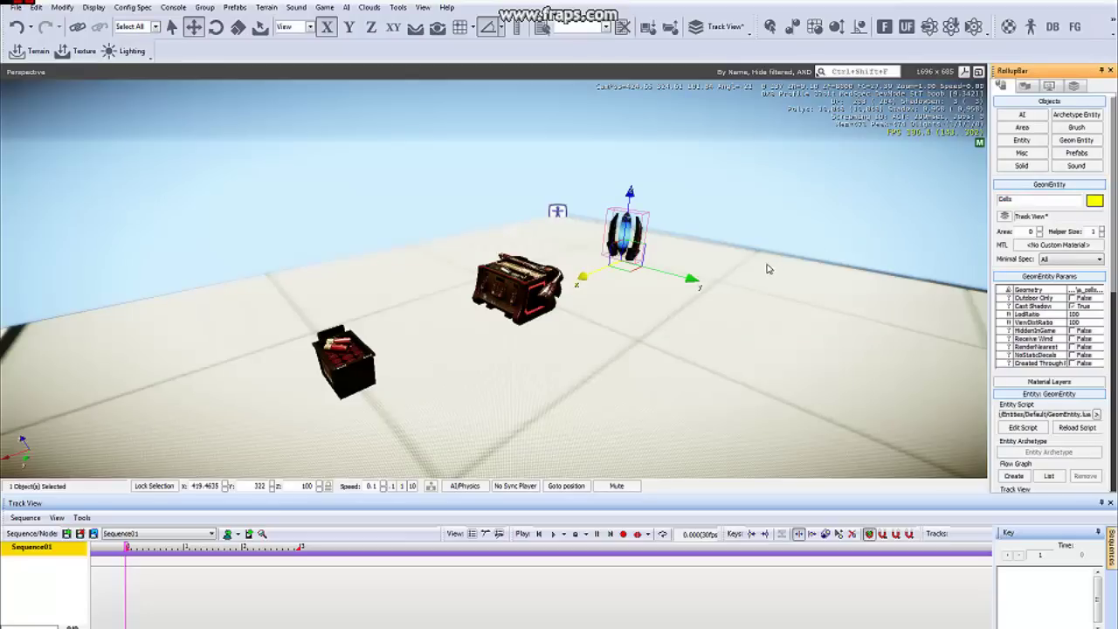
Add the Cells, Rockets and Shells entities together as nodes in the Track View sequence.
click(794, 350)
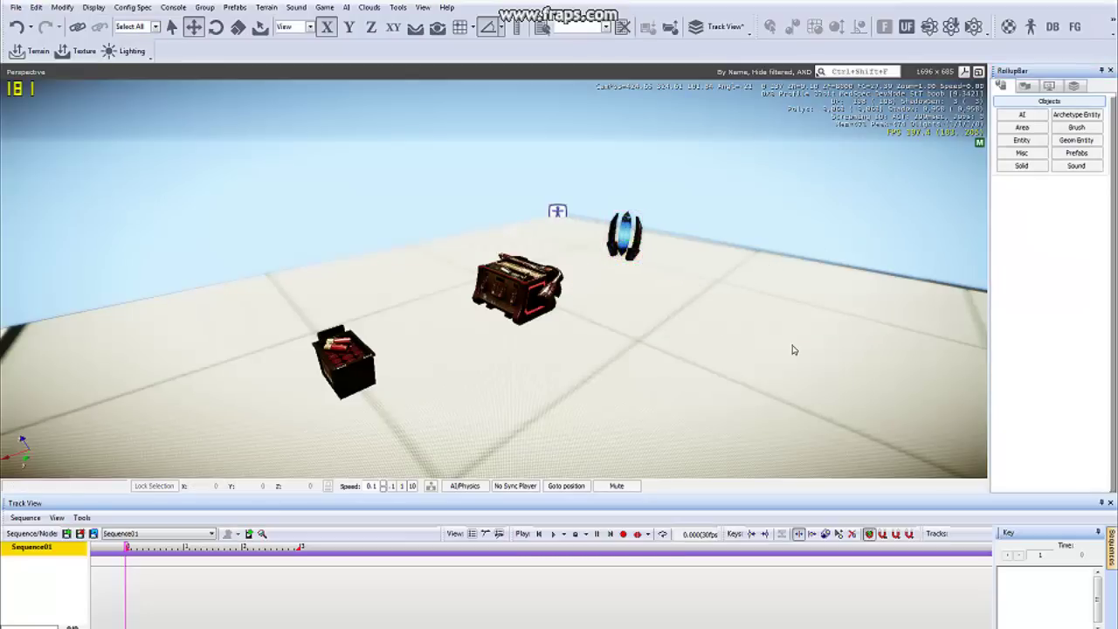
click(625, 234)
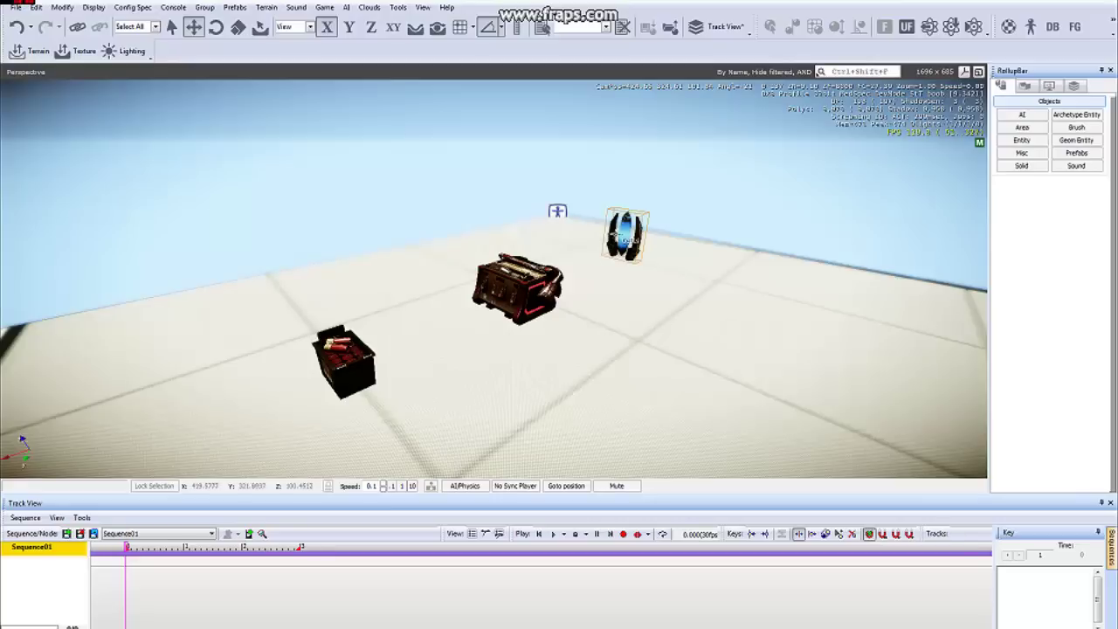
click(620, 234)
ctrl+click(519, 286)
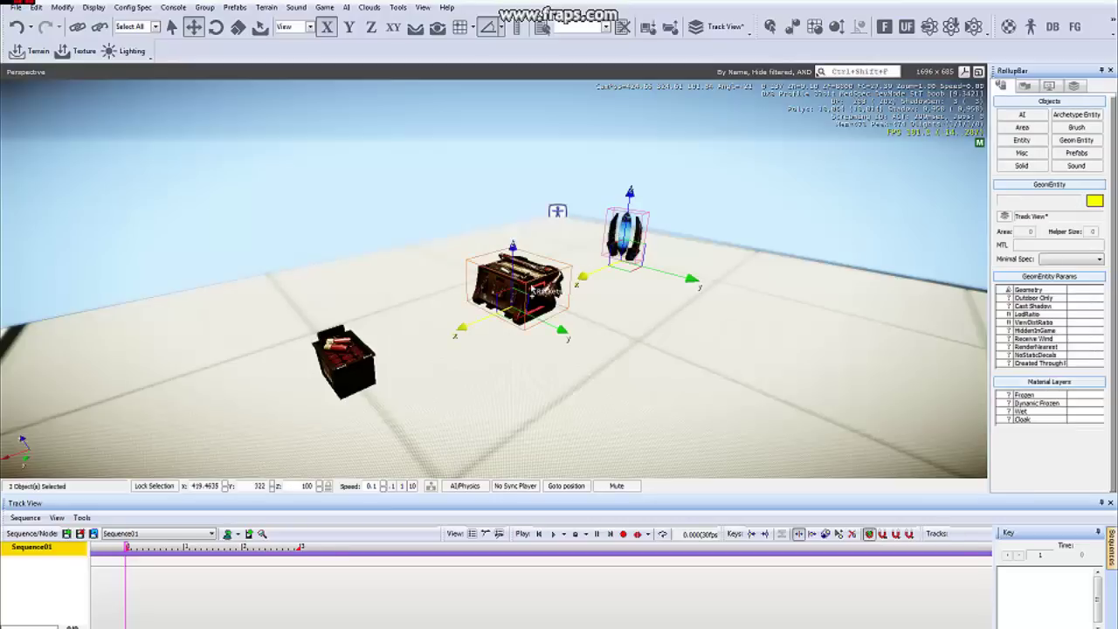
ctrl+click(337, 358)
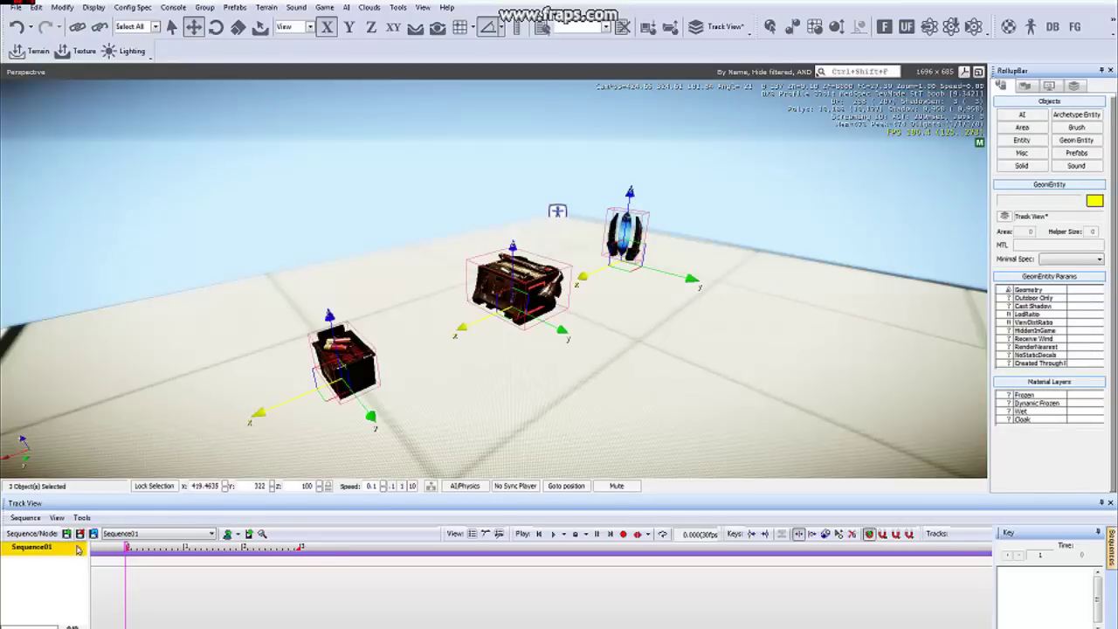
right_click(42, 588)
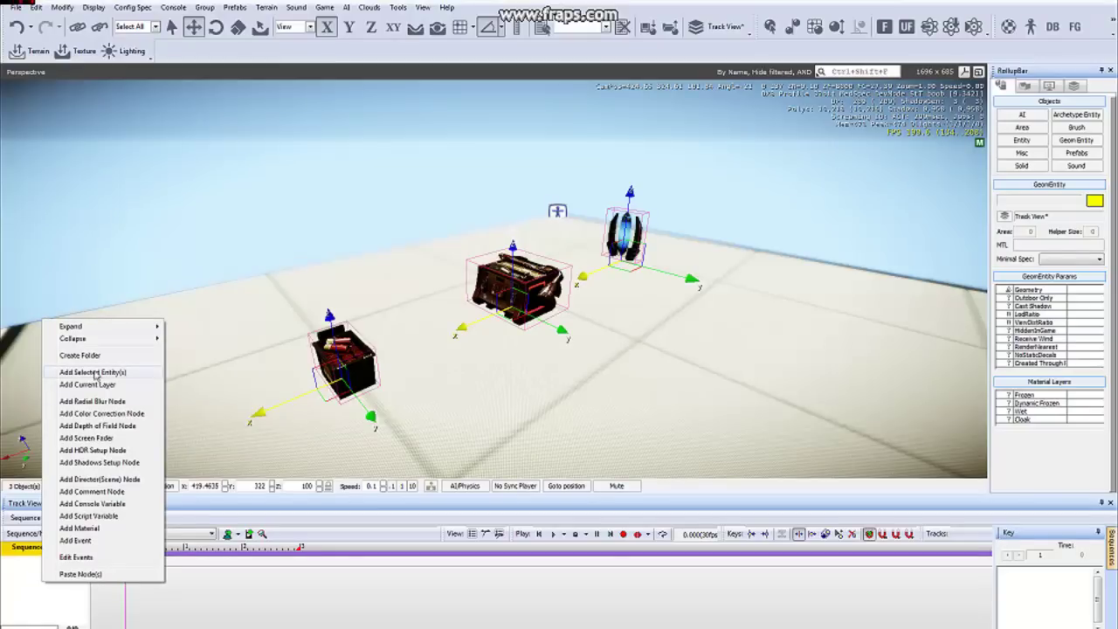
click(31, 599)
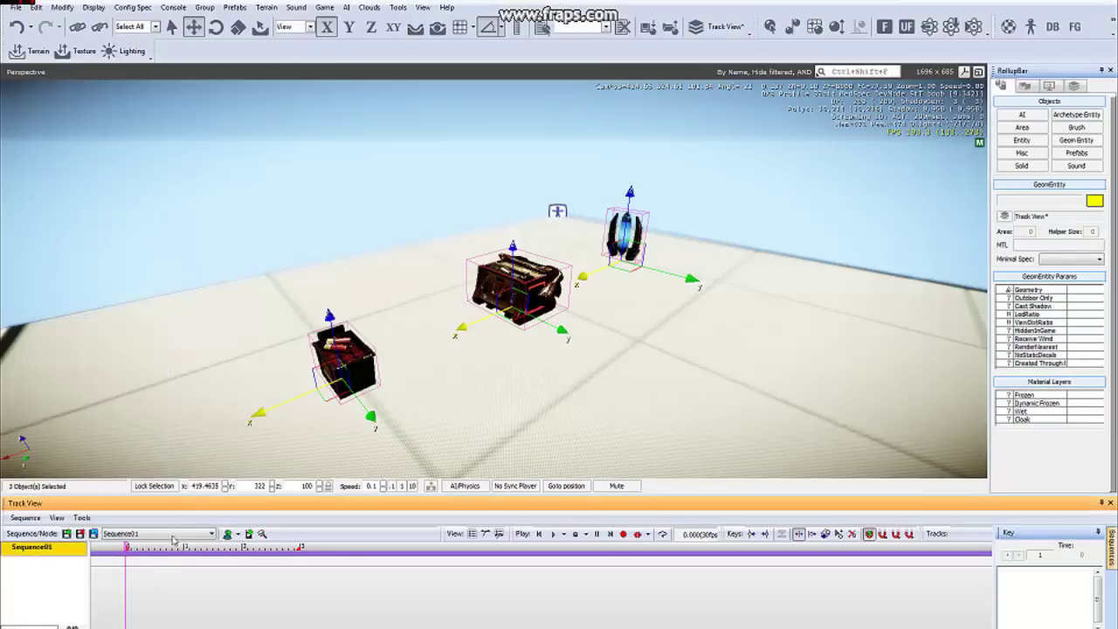
click(228, 534)
click(236, 534)
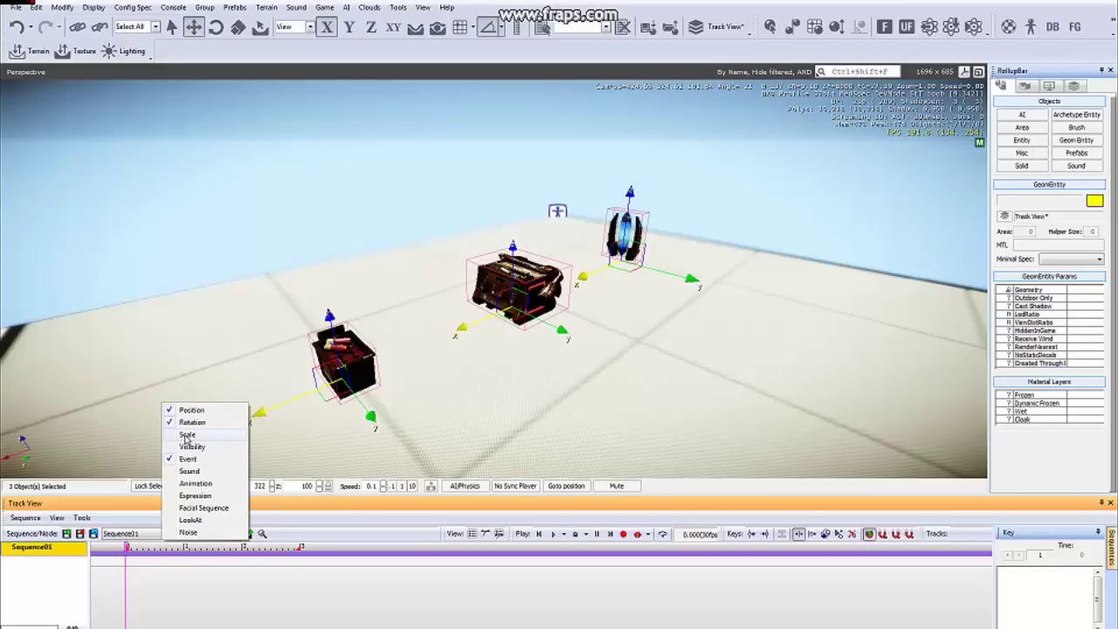
right_click(59, 578)
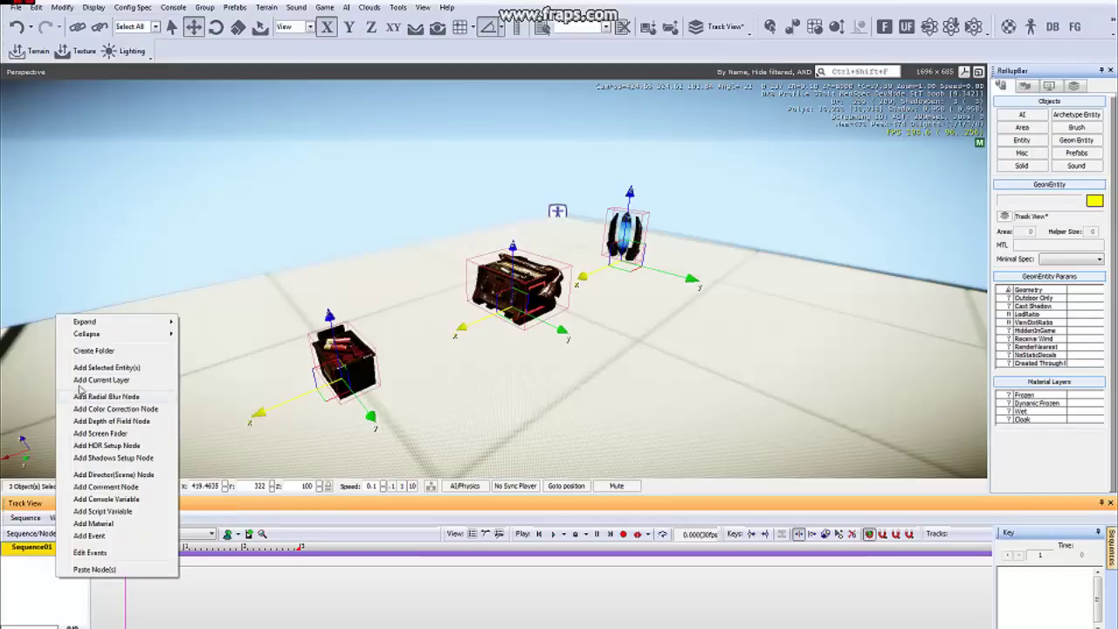
click(94, 367)
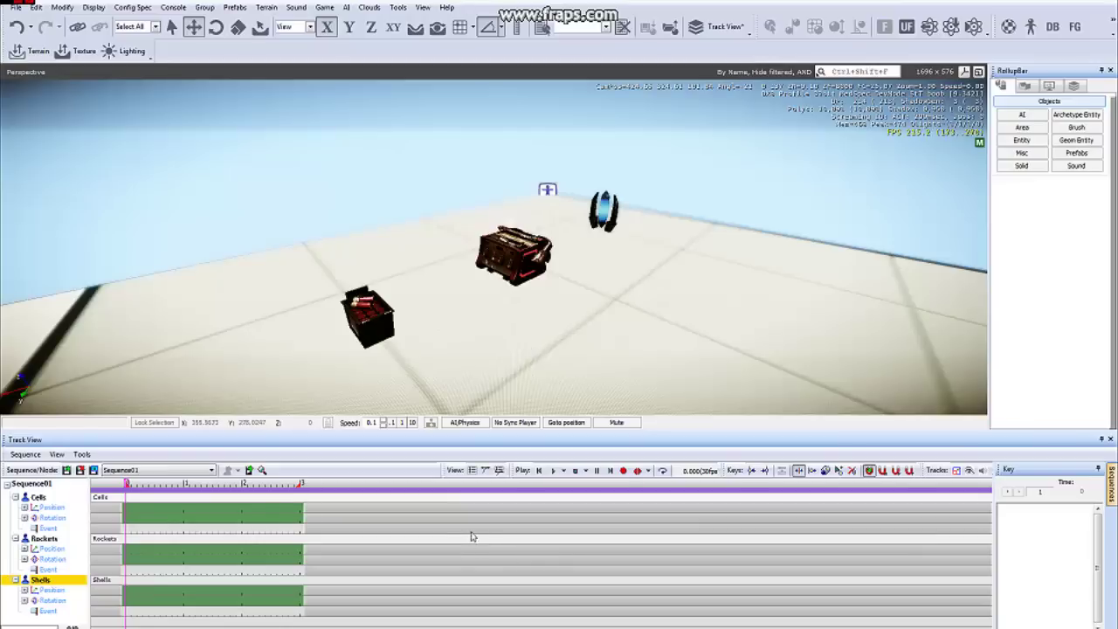
Zoom and pan the Track View timeline so the full three-second range fills the track area.
middle_drag(278, 566, 605, 560)
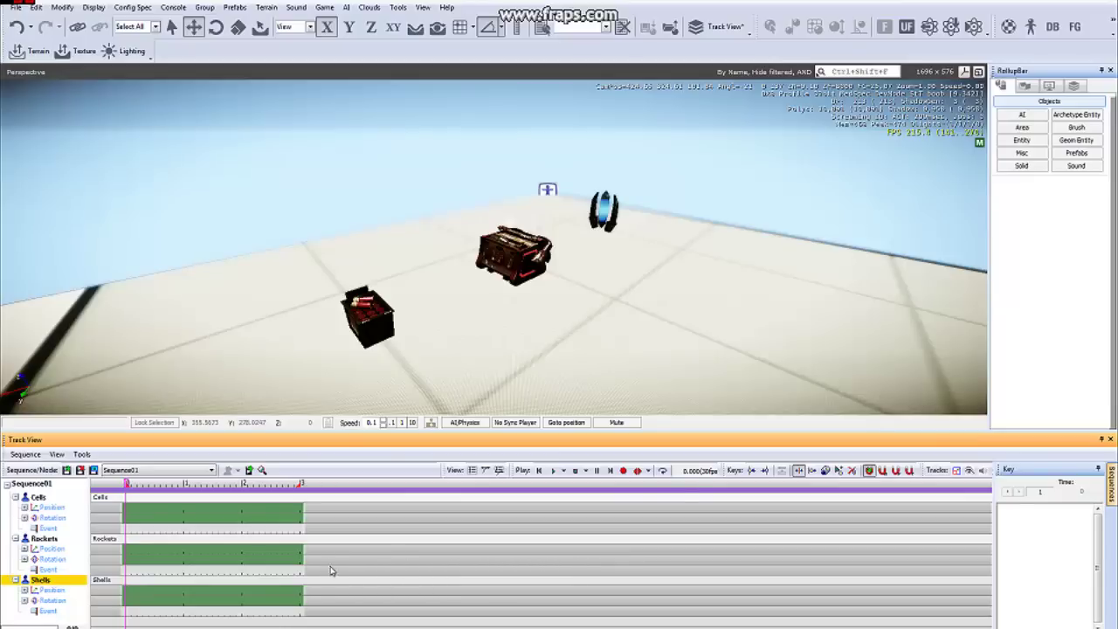
middle_drag(373, 555, 438, 553)
scroll(236, 560, up, 4)
scroll(236, 560, down, 3)
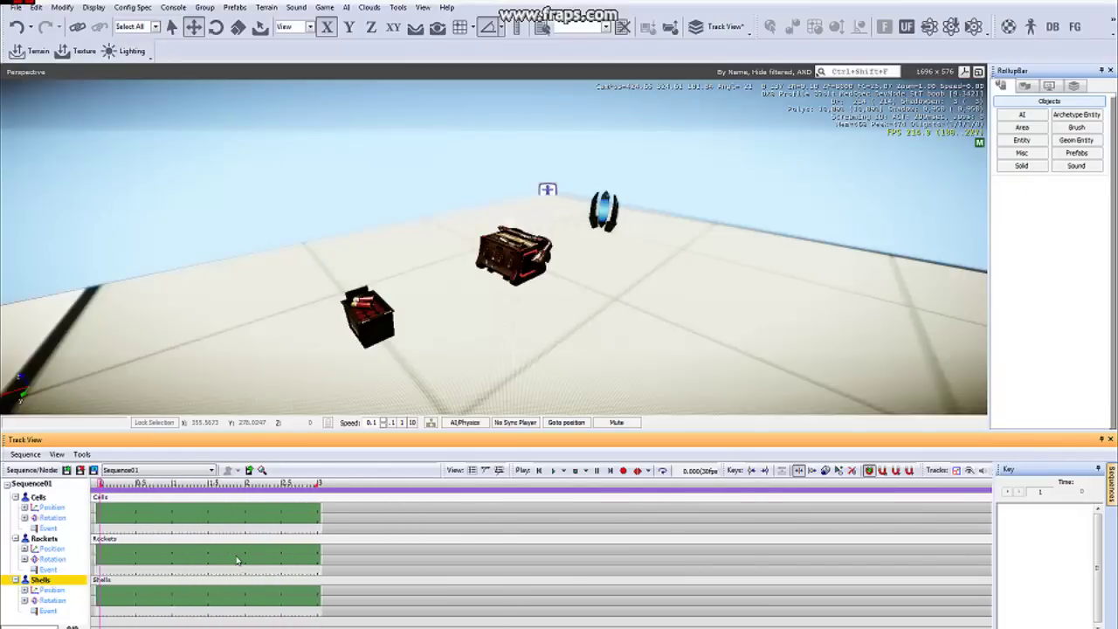
scroll(236, 560, up, 2)
scroll(236, 560, down, 1)
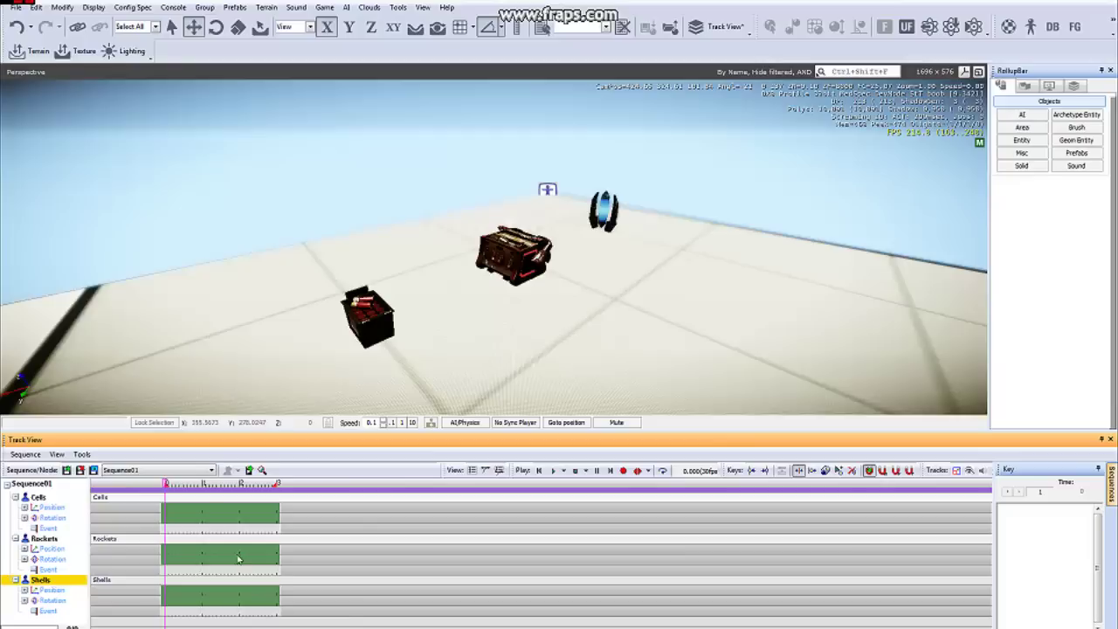
scroll(237, 559, up, 4)
middle_drag(400, 556, 658, 550)
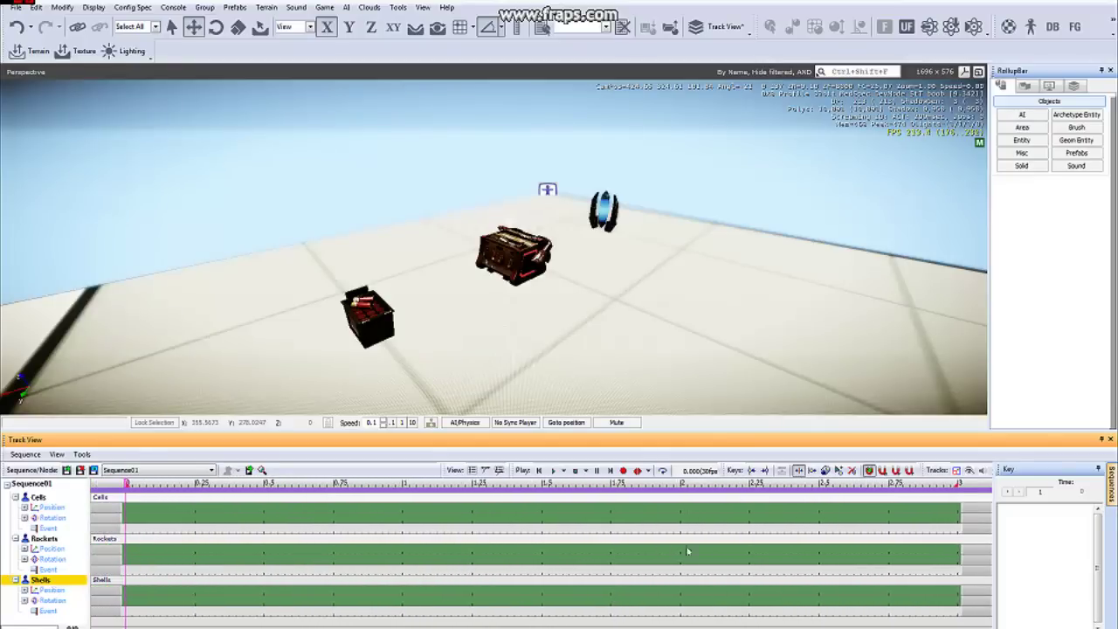
In record mode, key the Rockets entity at 0 seconds with Y position 322.16 and Z rotation -65.
click(463, 325)
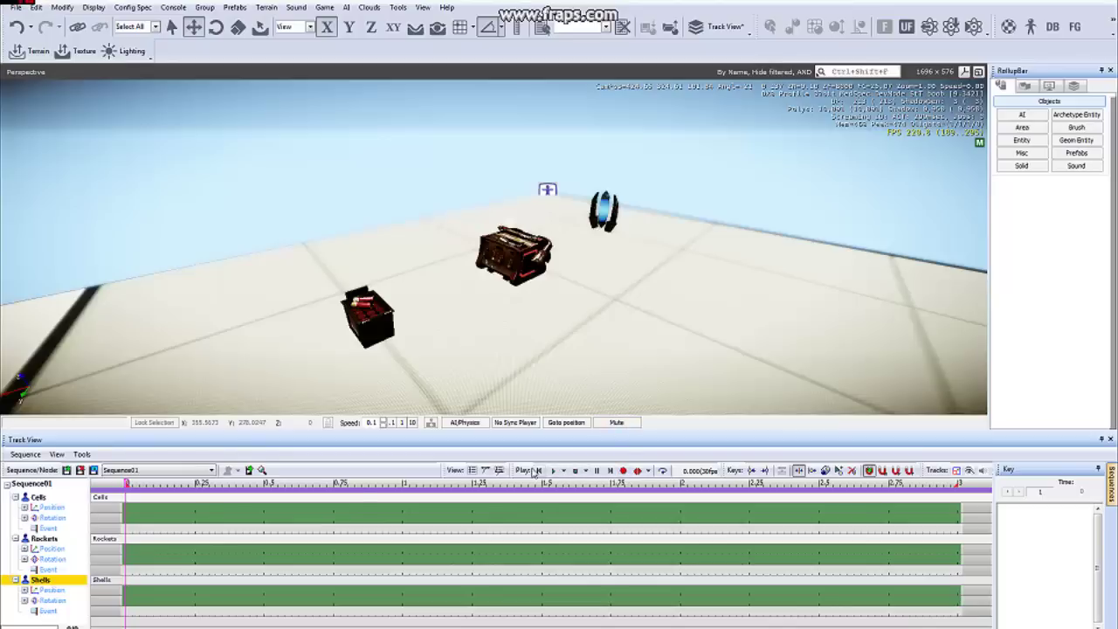
click(624, 471)
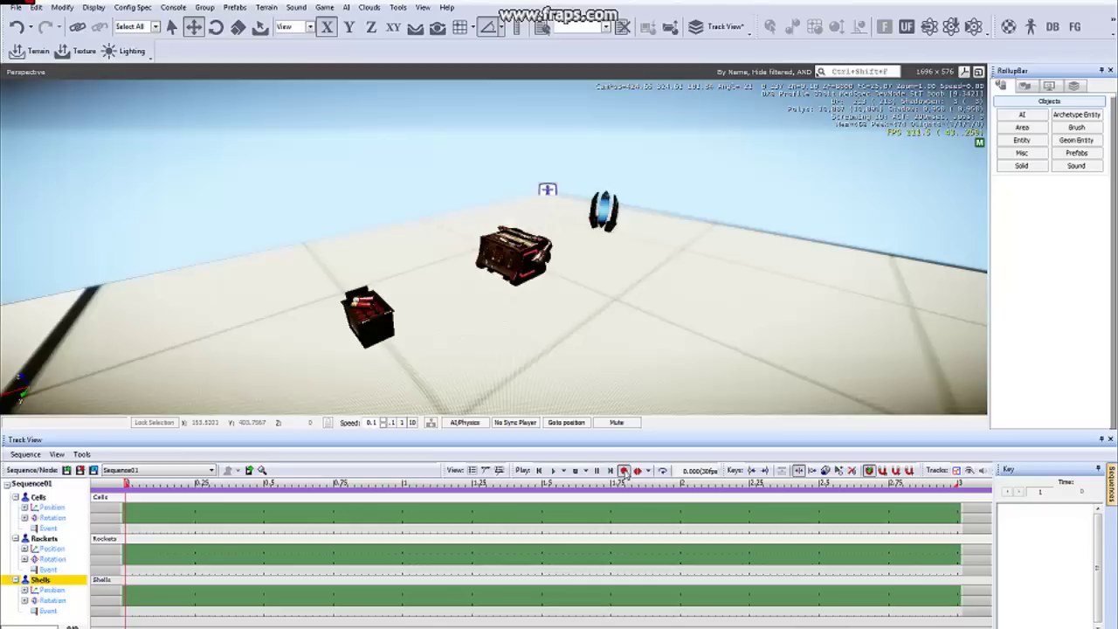
click(510, 254)
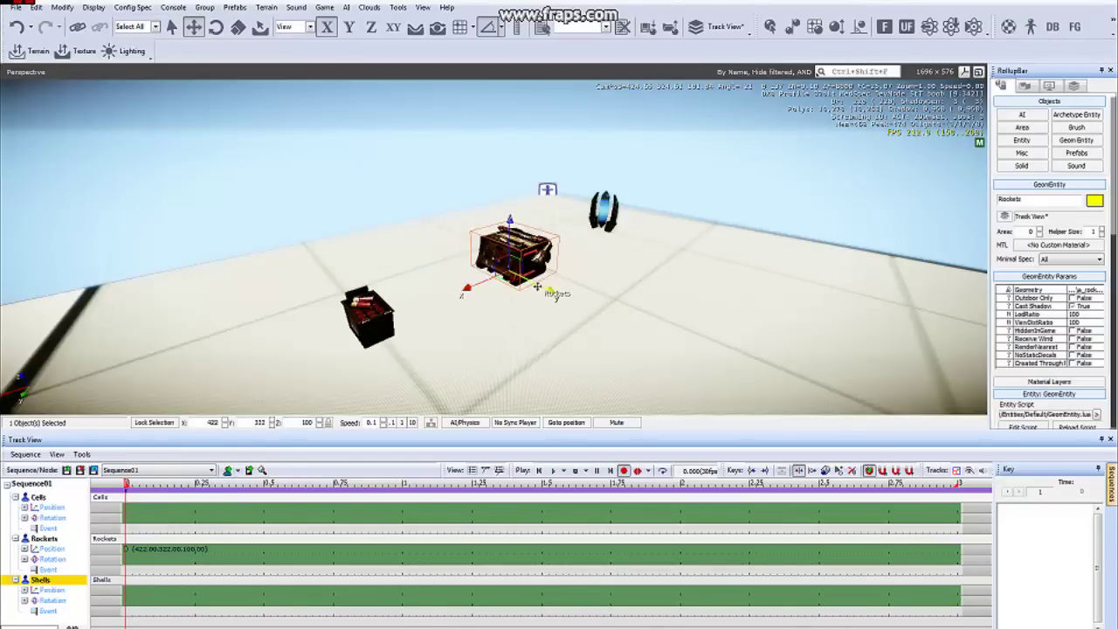
mouse_move(537, 287)
mouse_down()
mouse_move(560, 298)
mouse_move(528, 285)
mouse_move(547, 291)
mouse_up()
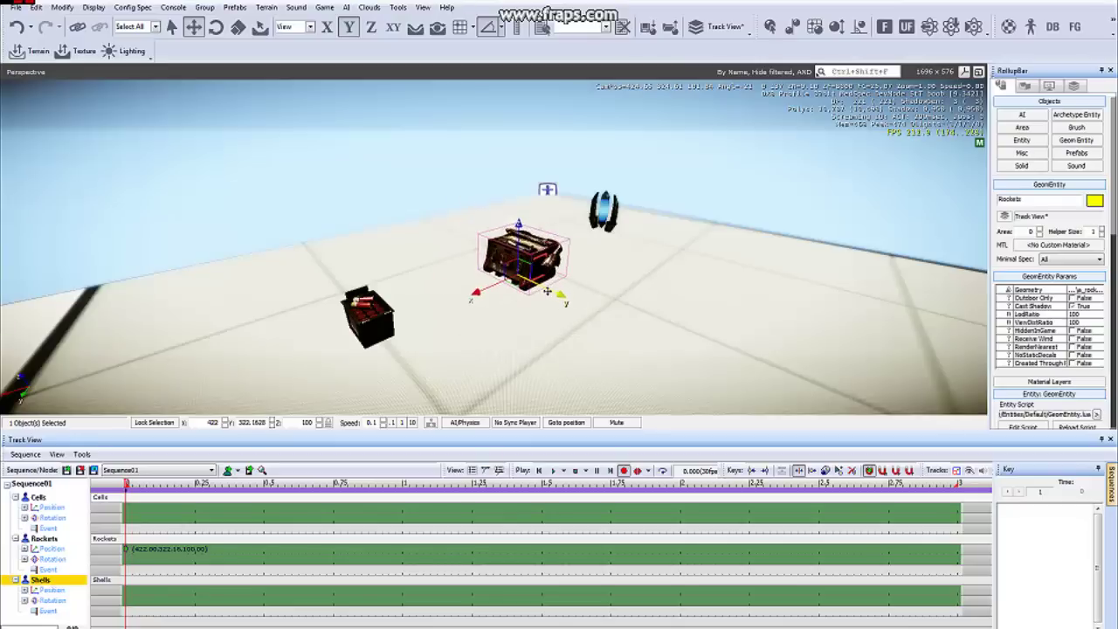
key(3)
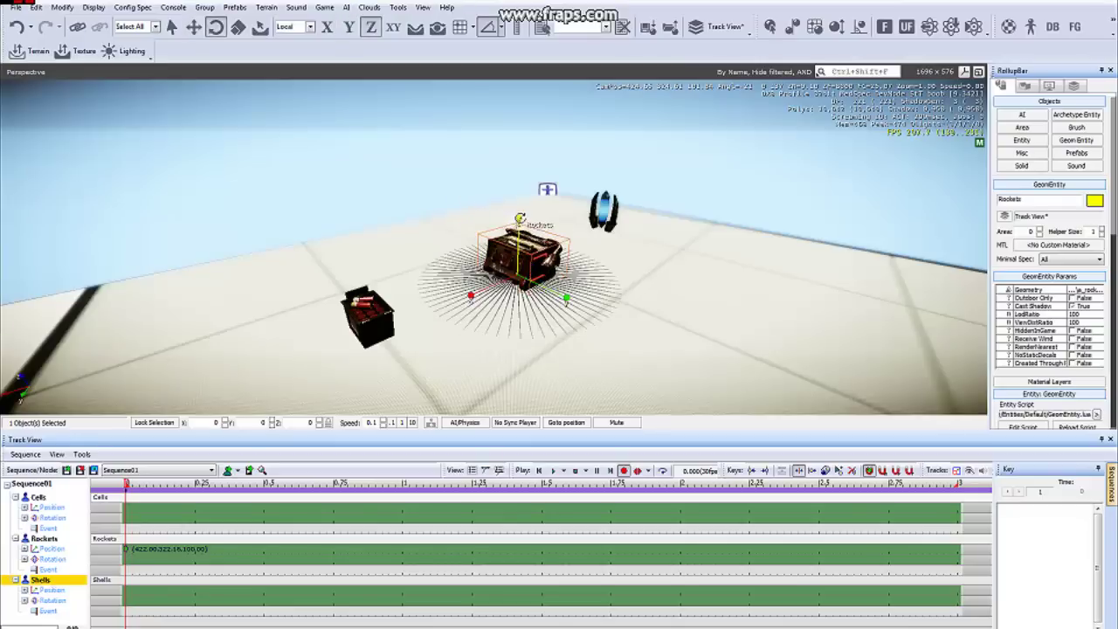
drag(520, 222, 528, 240)
key(4)
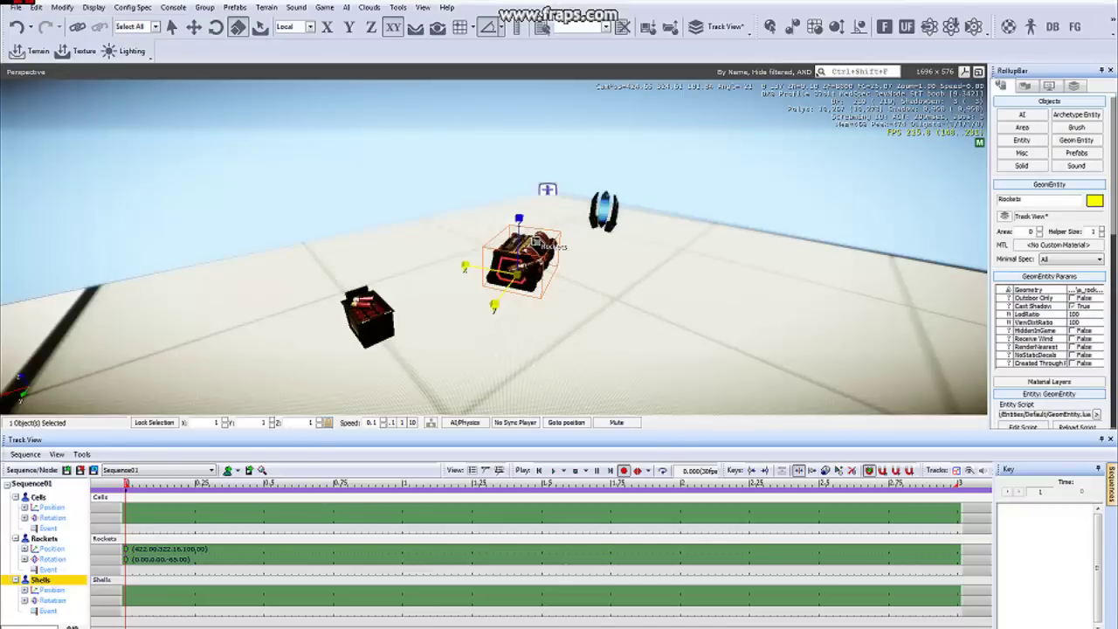
key(2)
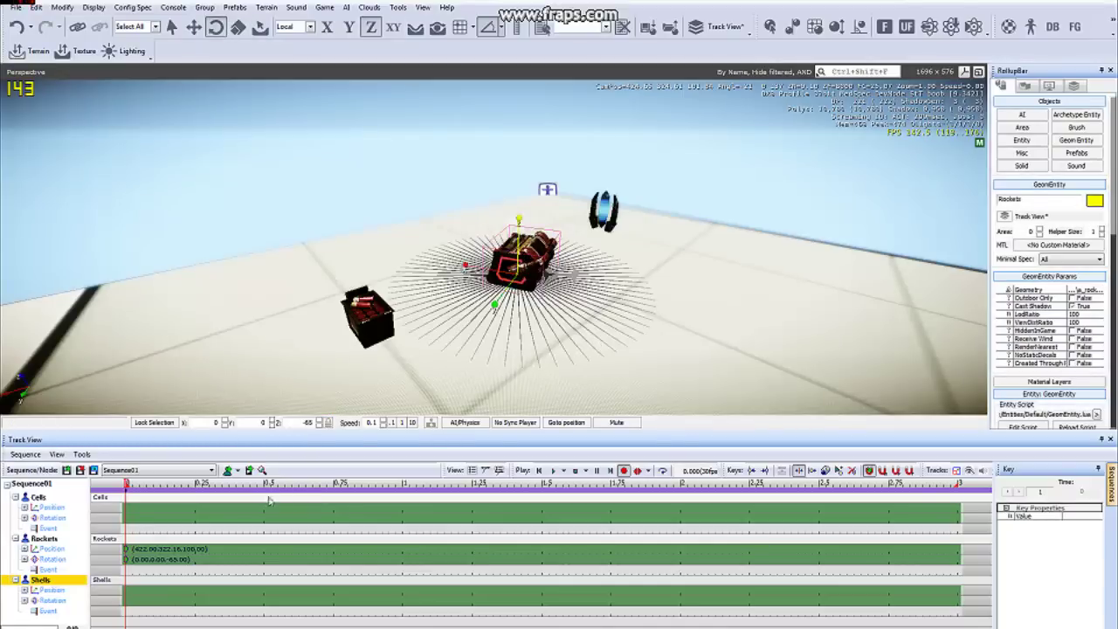
At 0.75 seconds, key the Rockets entity at Y 319.51 and Z 101.23 with a Z rotation of -150.
drag(149, 489, 334, 485)
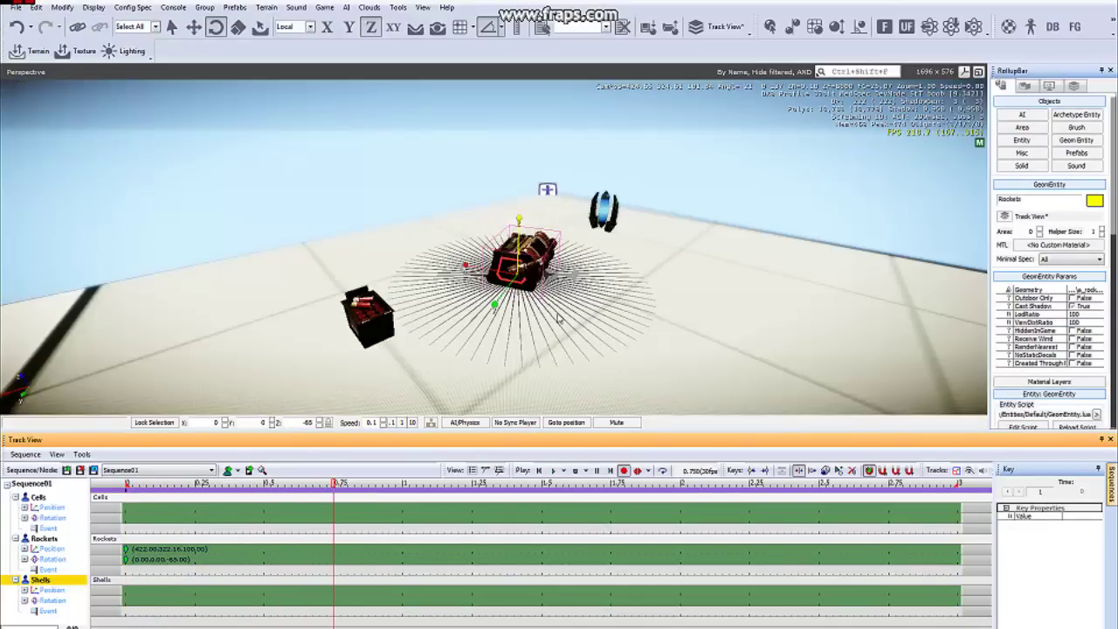
key(1)
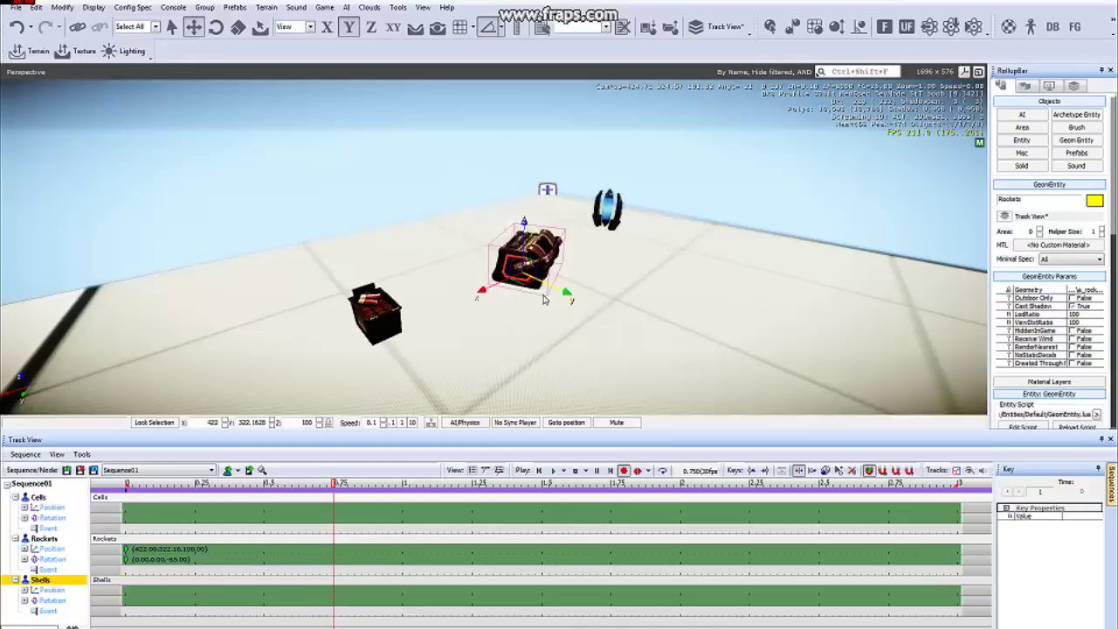
drag(559, 291, 459, 247)
key(2)
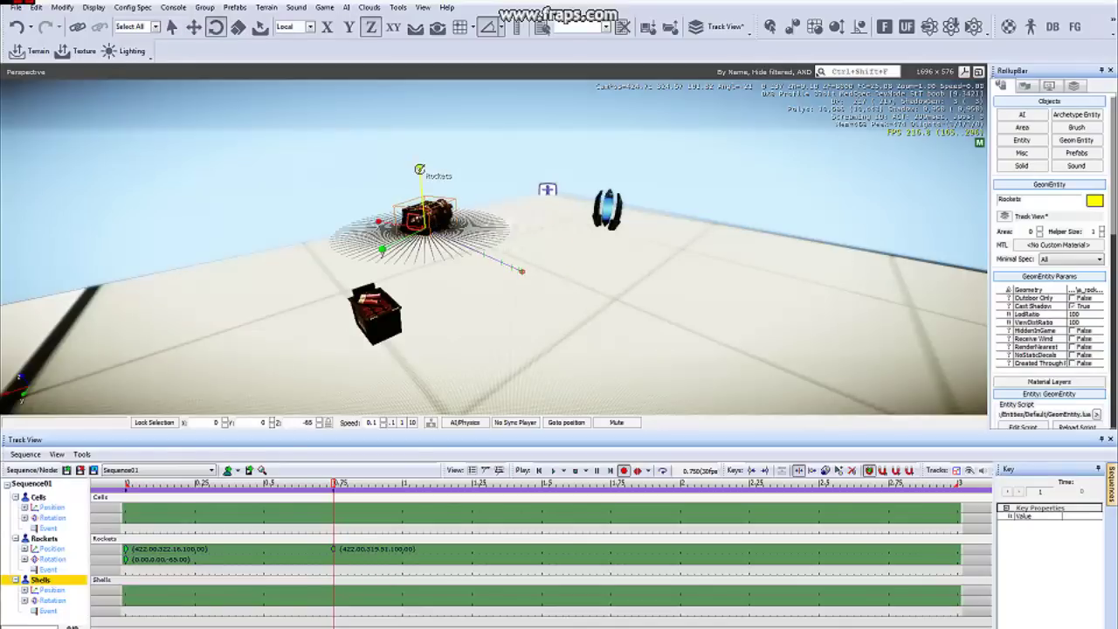
drag(420, 167, 414, 118)
key(1)
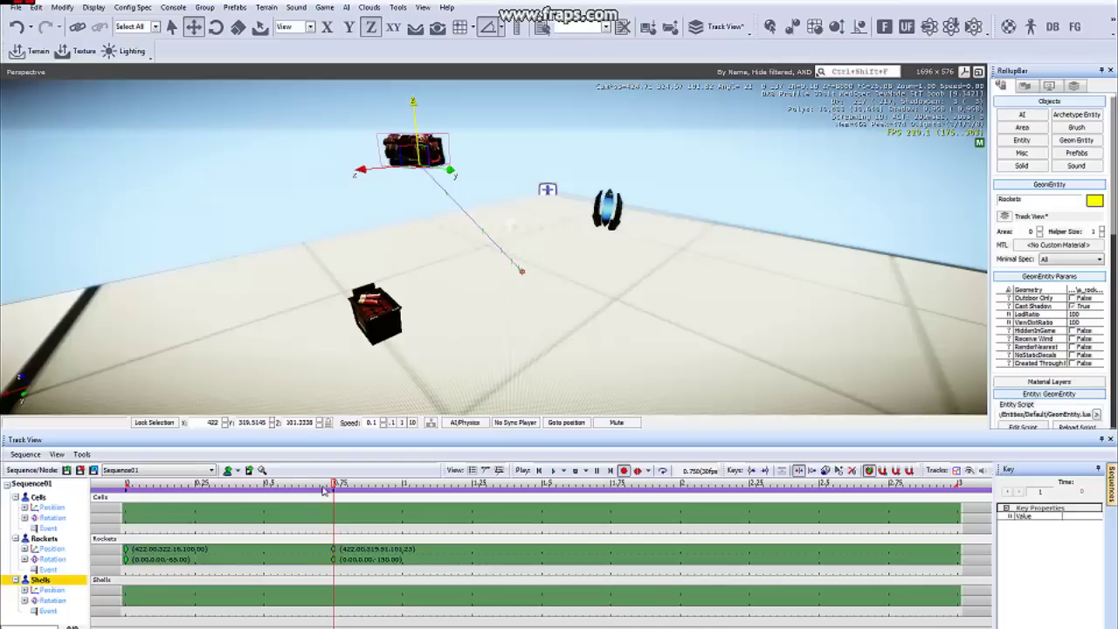
At 1.5 seconds, key the Rockets entity at Y 316.06 and Z 99.06 with a Z rotation of -220.
drag(333, 483, 542, 483)
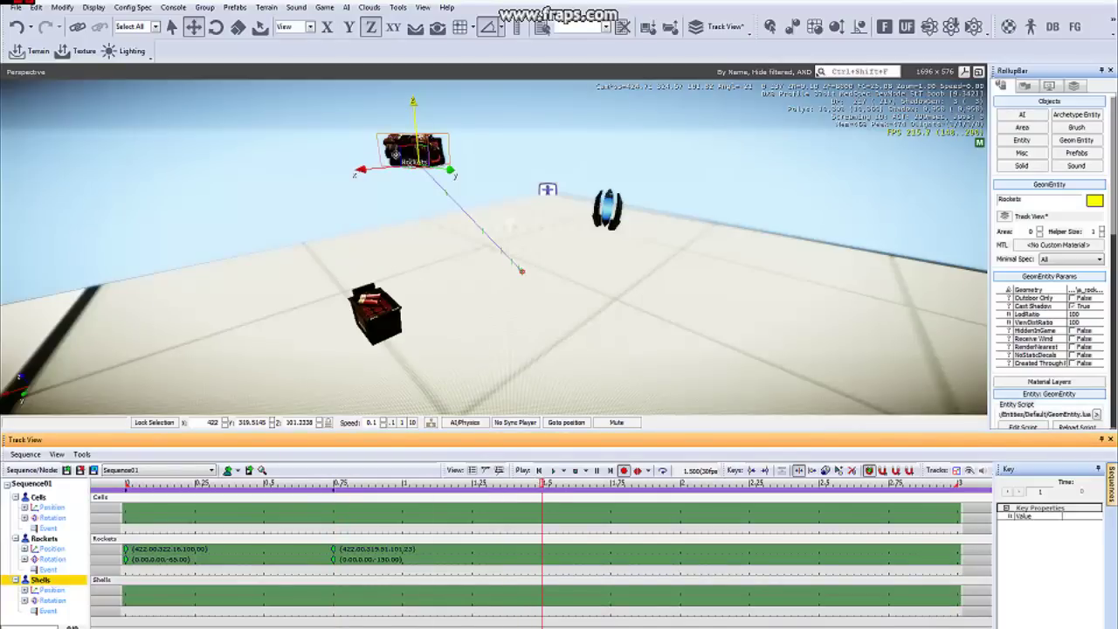
drag(416, 126, 372, 213)
key(2)
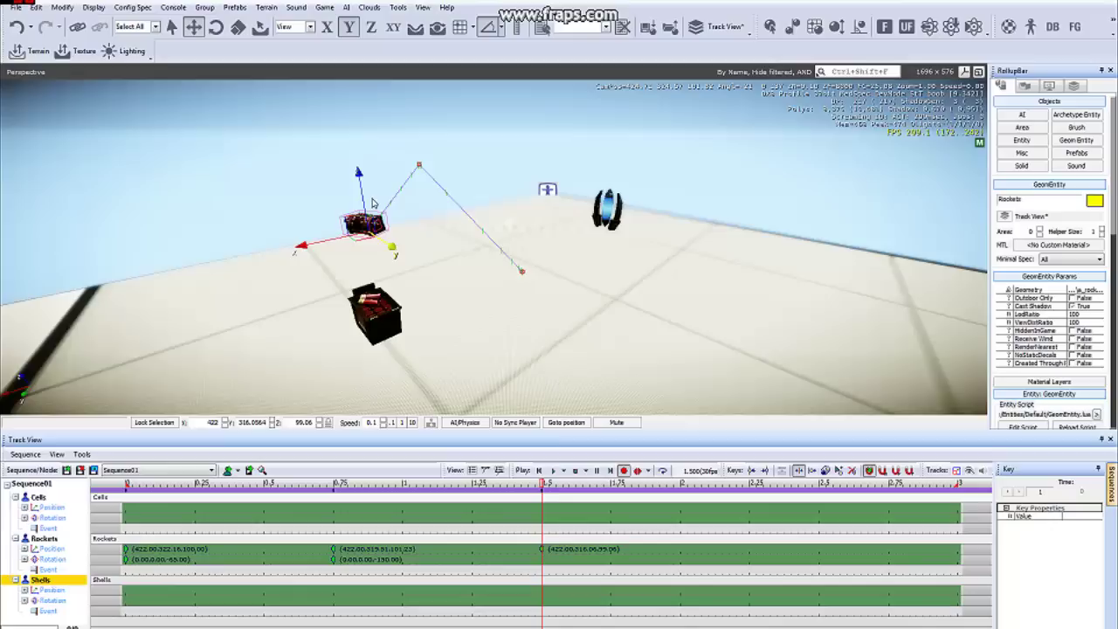
key(2)
drag(358, 164, 364, 207)
click(702, 300)
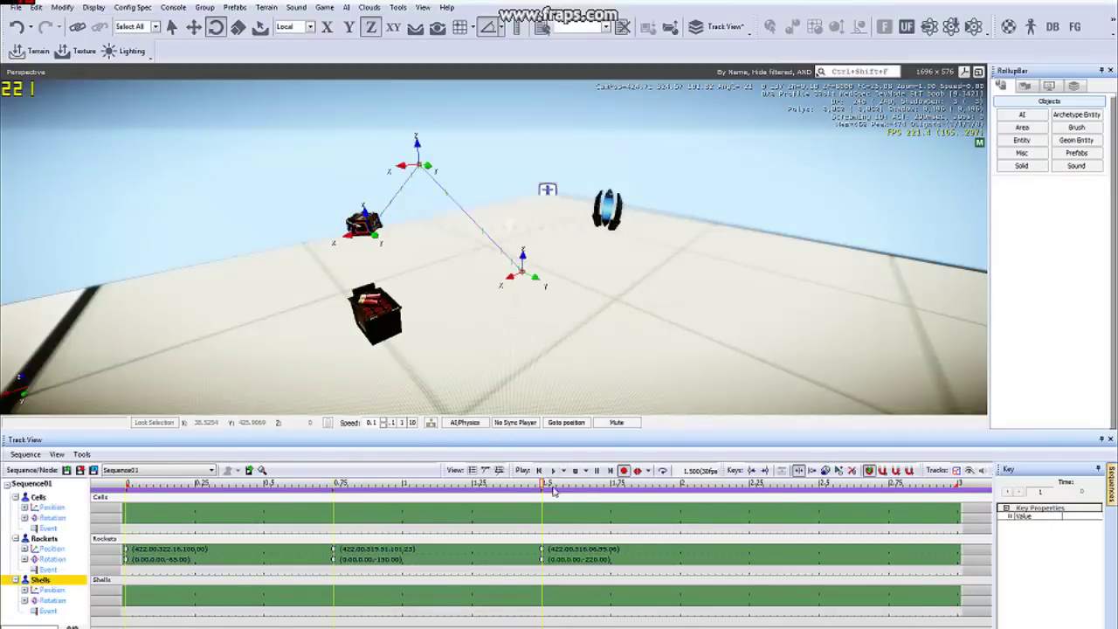
Stop recording, rewind the sequence to 0 seconds and play the Rockets animation back with looping enabled.
click(627, 475)
drag(543, 484, 52, 477)
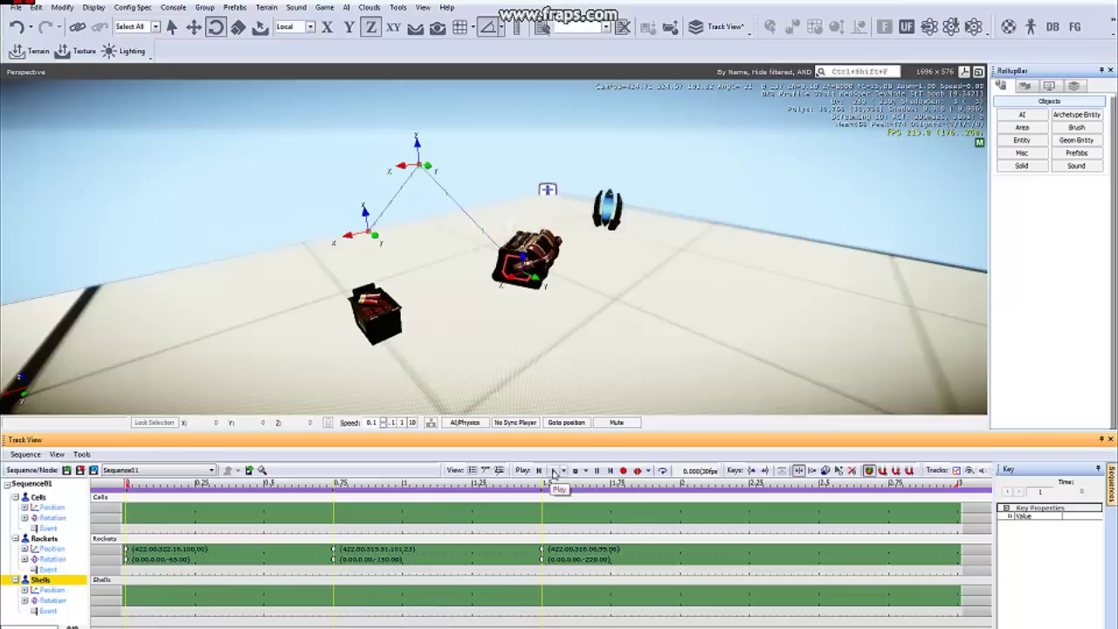
click(553, 471)
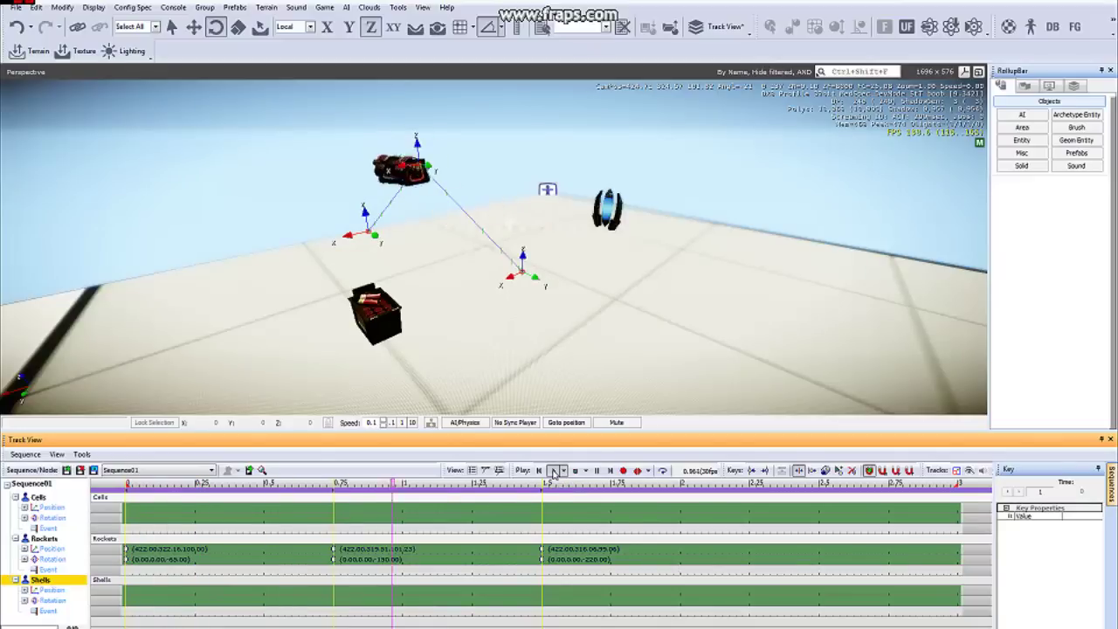
click(663, 471)
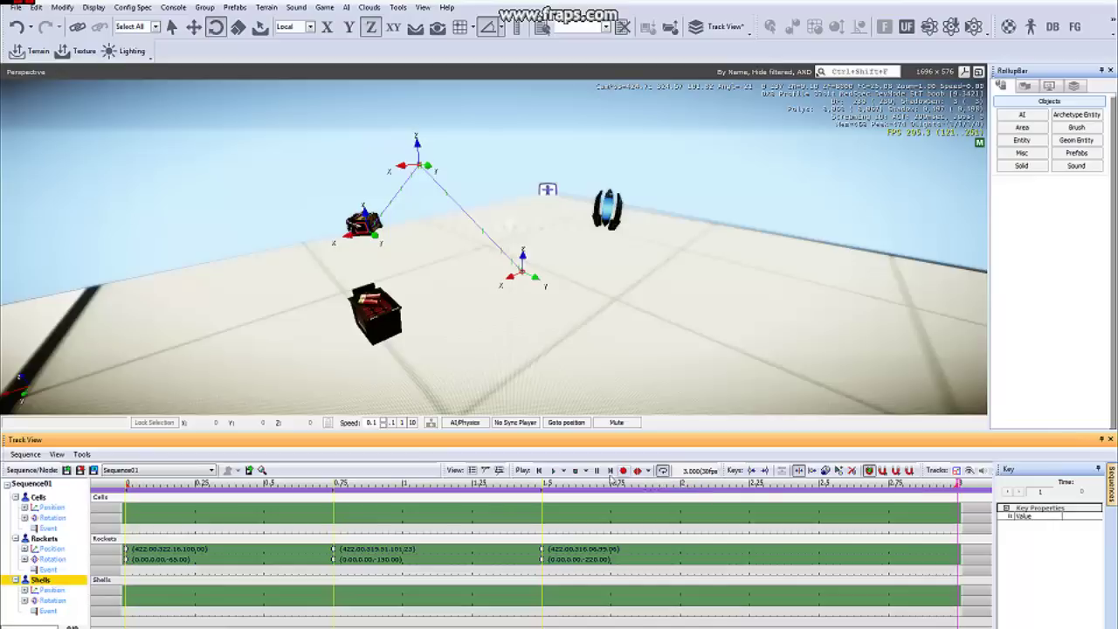
click(552, 471)
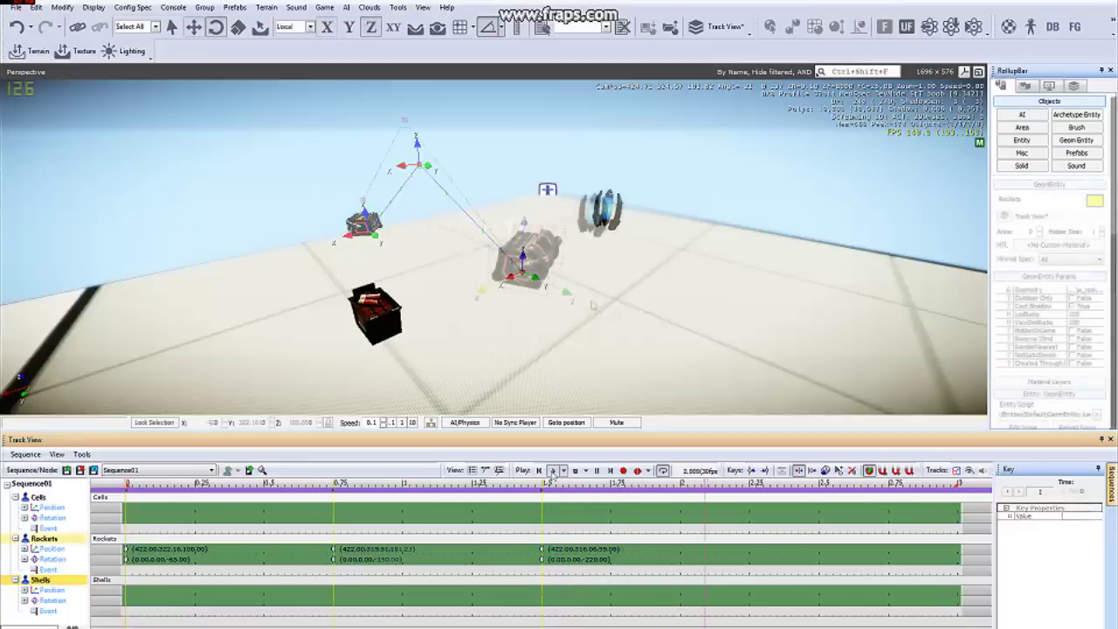
click(552, 471)
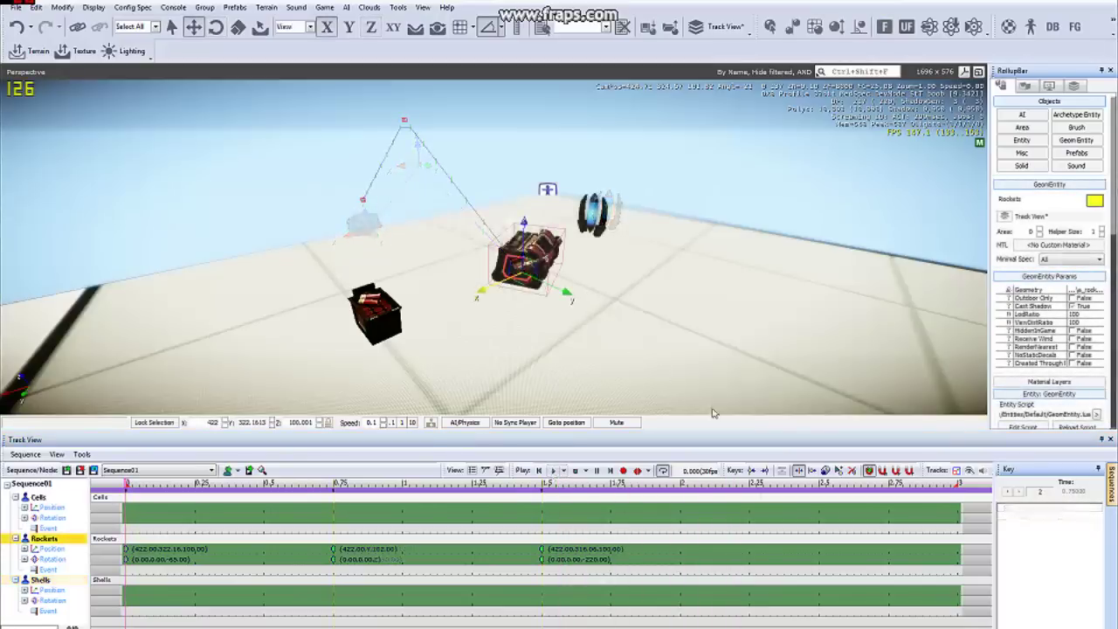
Try moving the Rockets position and rotation keys from 1.5 seconds to about 1.6 seconds with Move Keys, and undo the move.
click(799, 471)
click(798, 471)
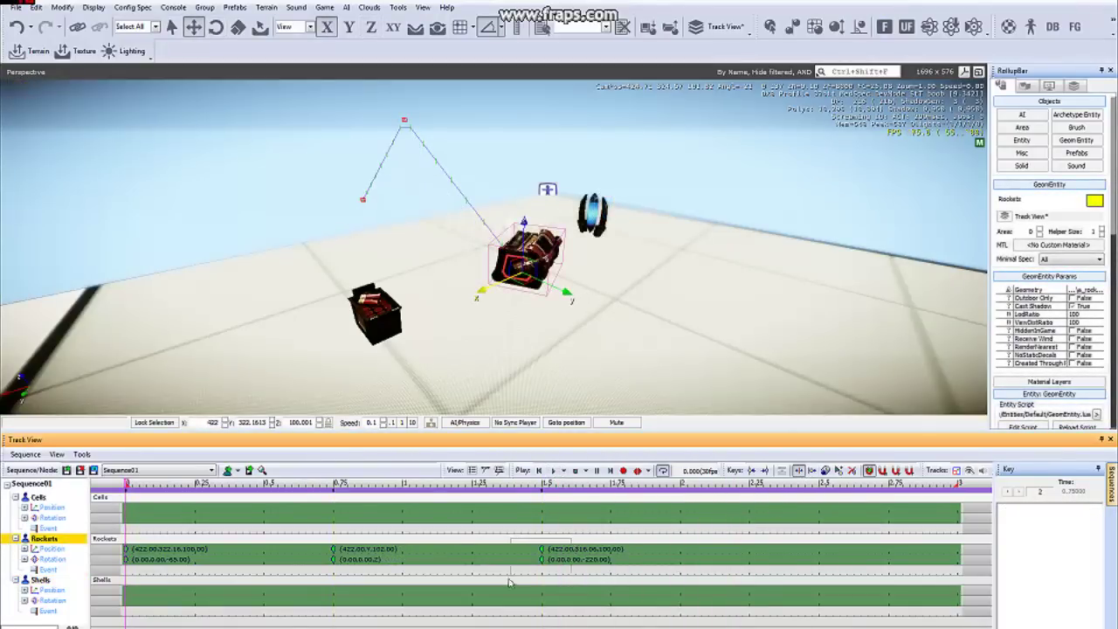
click(542, 558)
drag(542, 559, 577, 559)
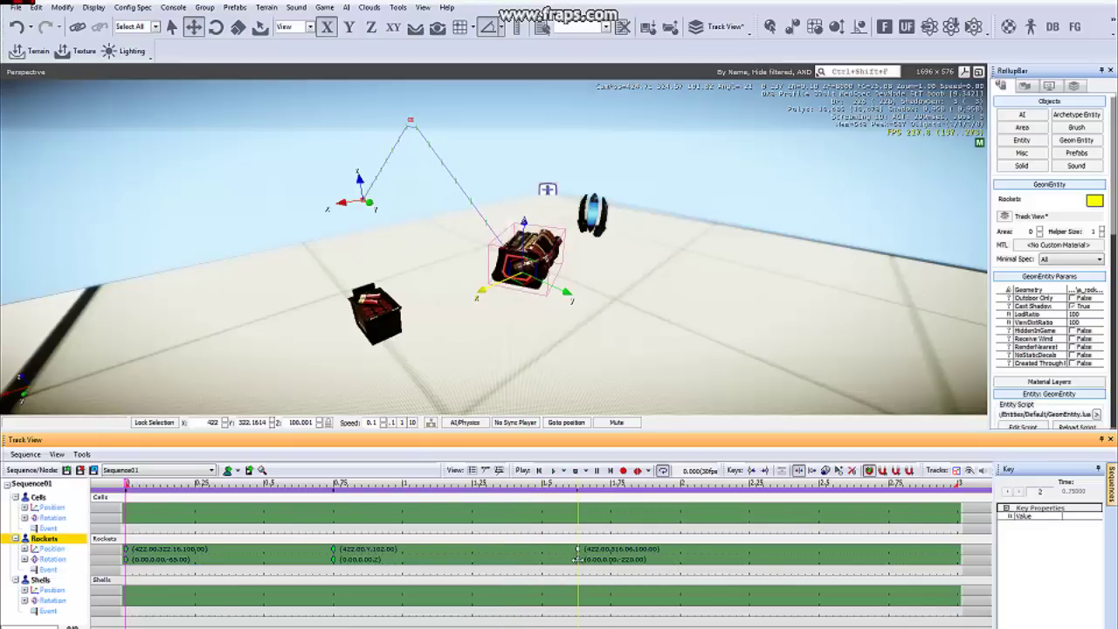
key(ctrl+z)
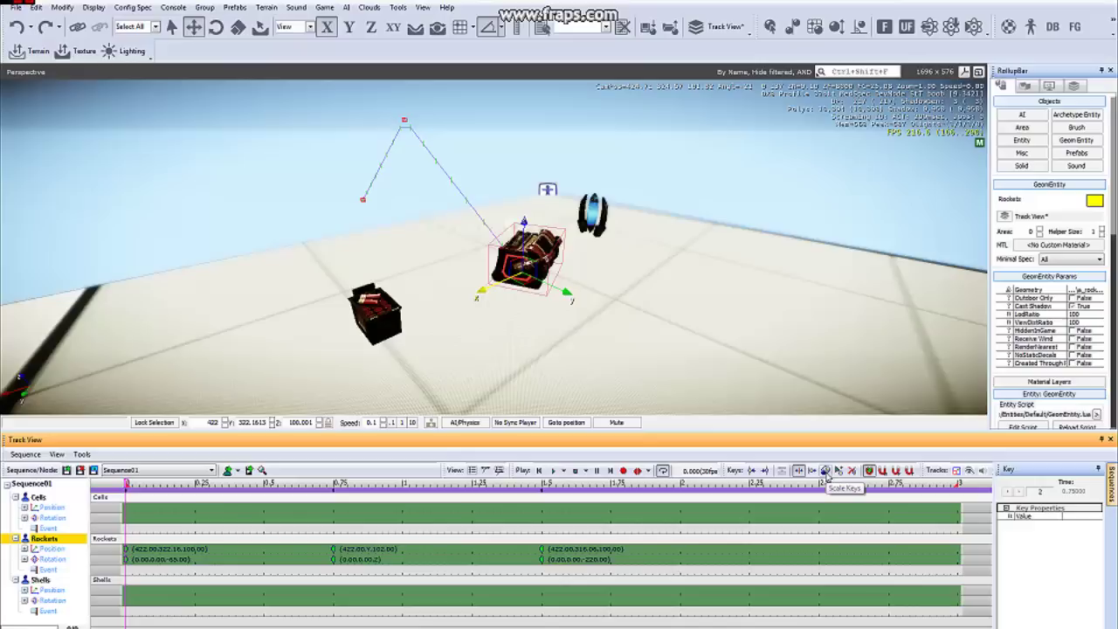
Try stretching all the Rockets position and rotation keys in time with Scale Keys, and clear the key selection.
click(826, 471)
mouse_move(600, 541)
mouse_down()
mouse_move(192, 567)
mouse_move(131, 583)
mouse_up()
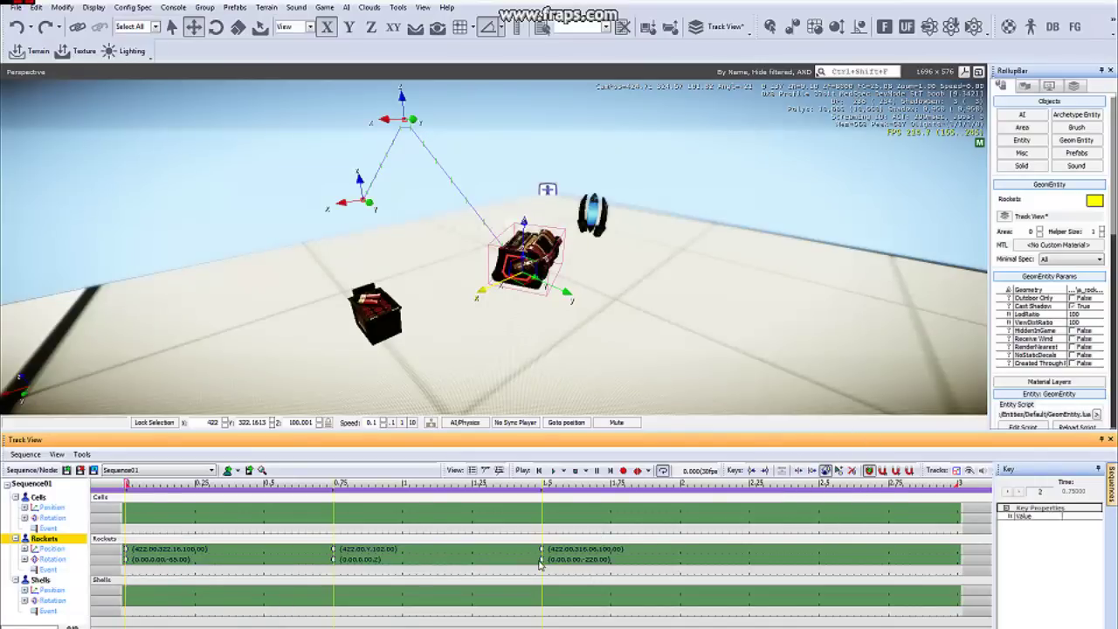
drag(540, 563, 622, 561)
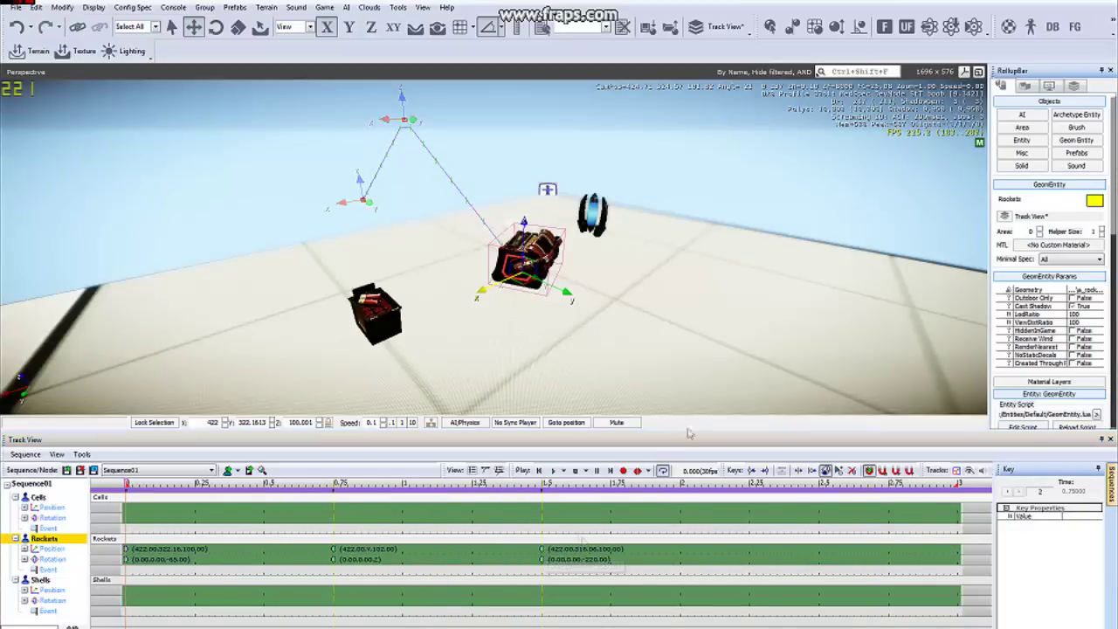
click(507, 545)
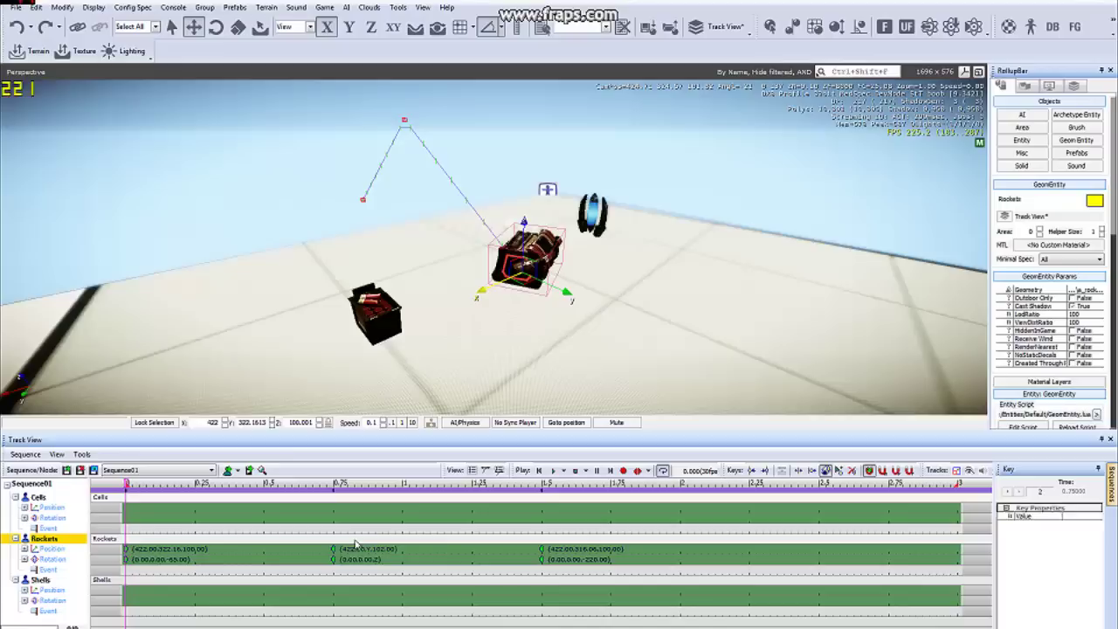
Try cloning the Rockets position and rotation keys from 0.75 seconds to a point before 1.5 seconds, and delete the copies.
click(332, 559)
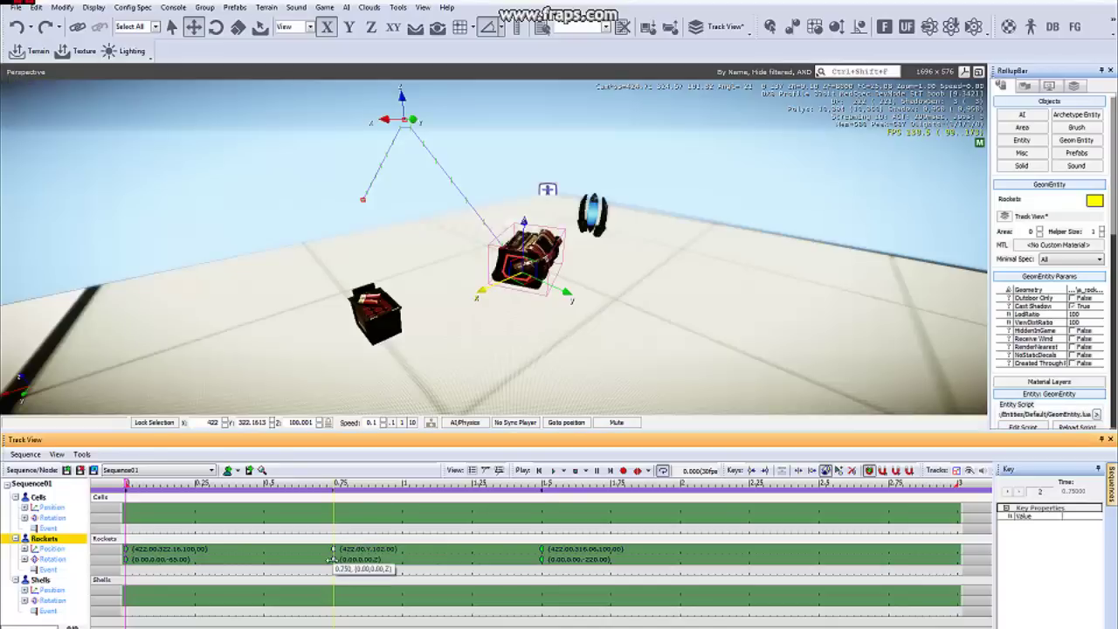
shift+drag(332, 560, 390, 566)
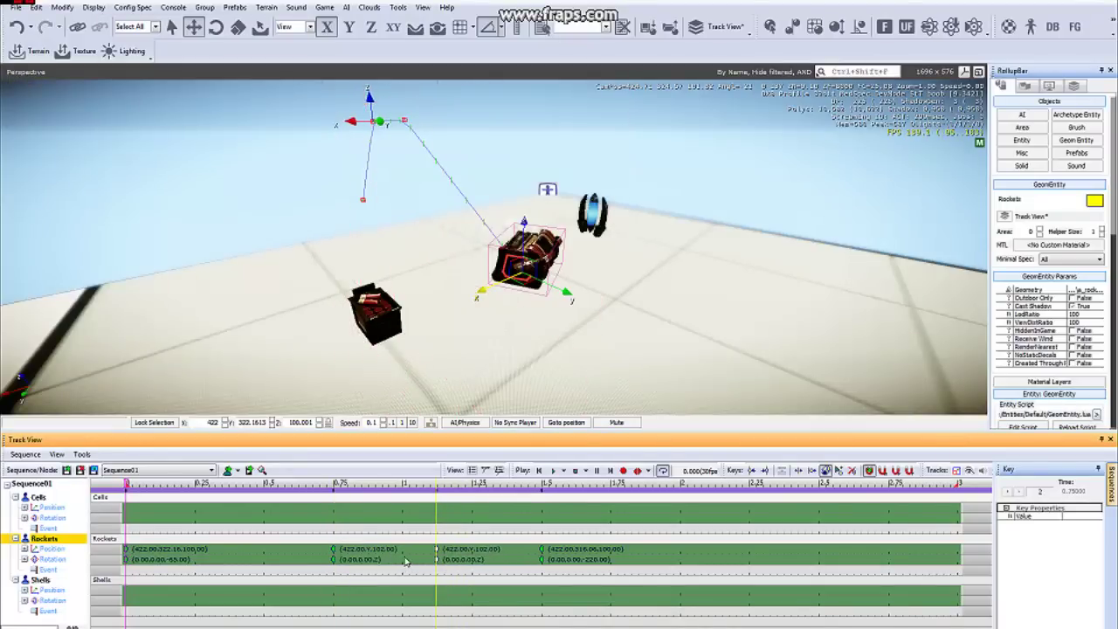
key(Delete)
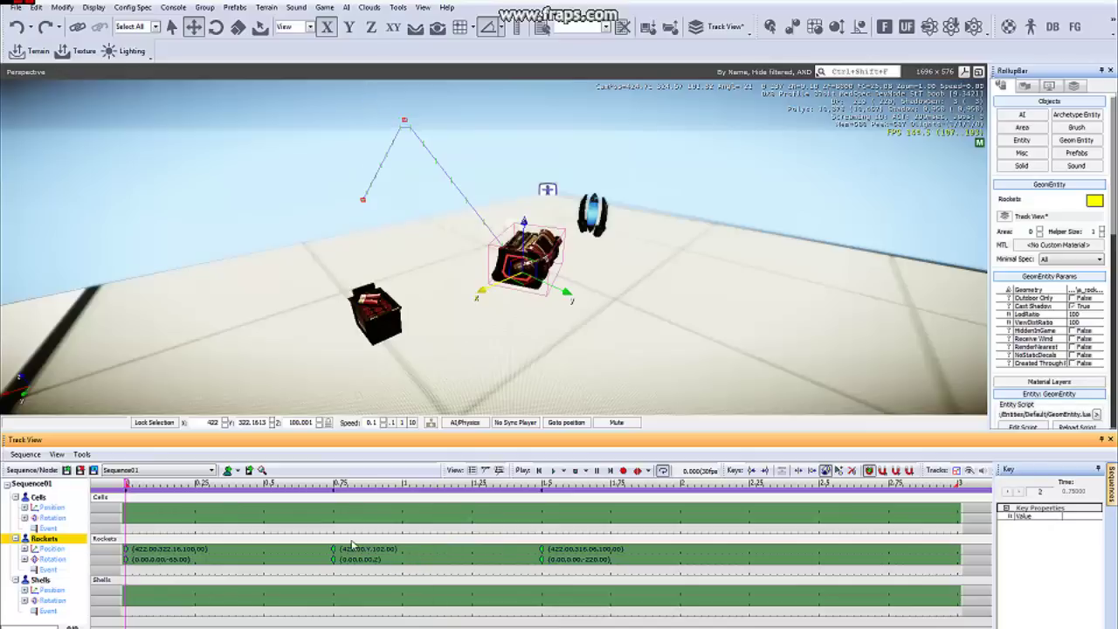
Try copying the Rockets position and rotation keys at 0.75 seconds and pasting them further along the same tracks.
click(333, 554)
right_click(333, 560)
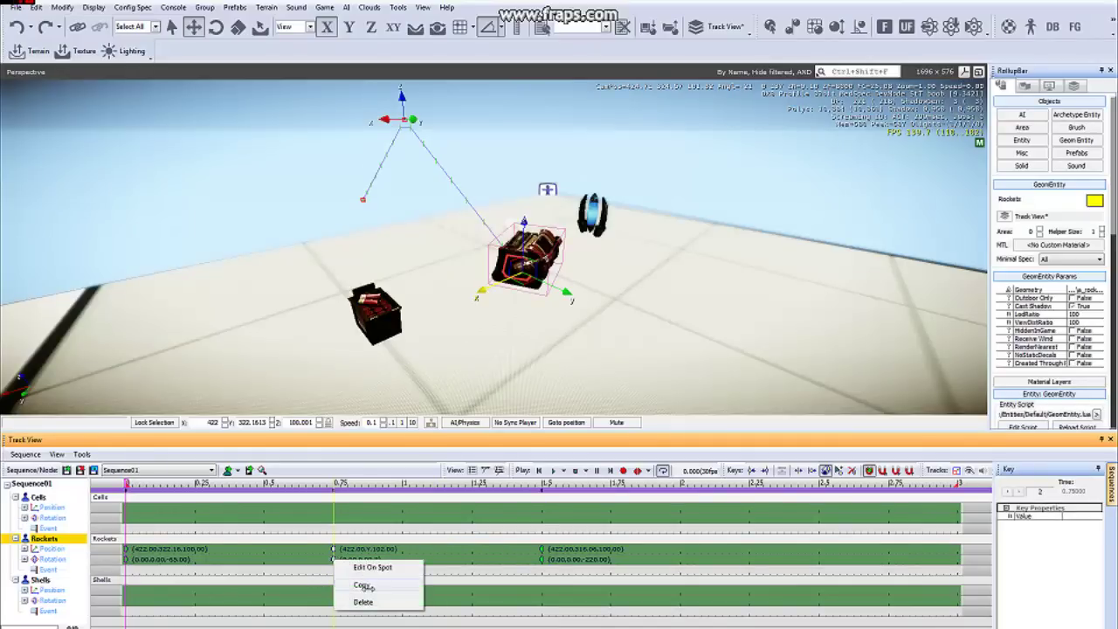
click(362, 586)
right_click(390, 567)
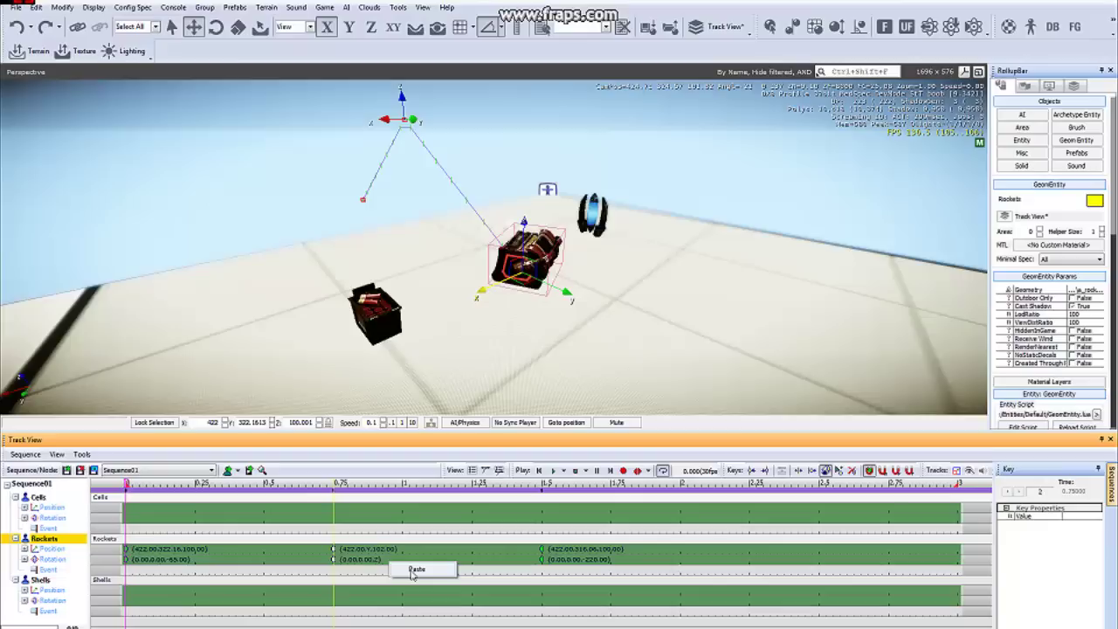
click(417, 571)
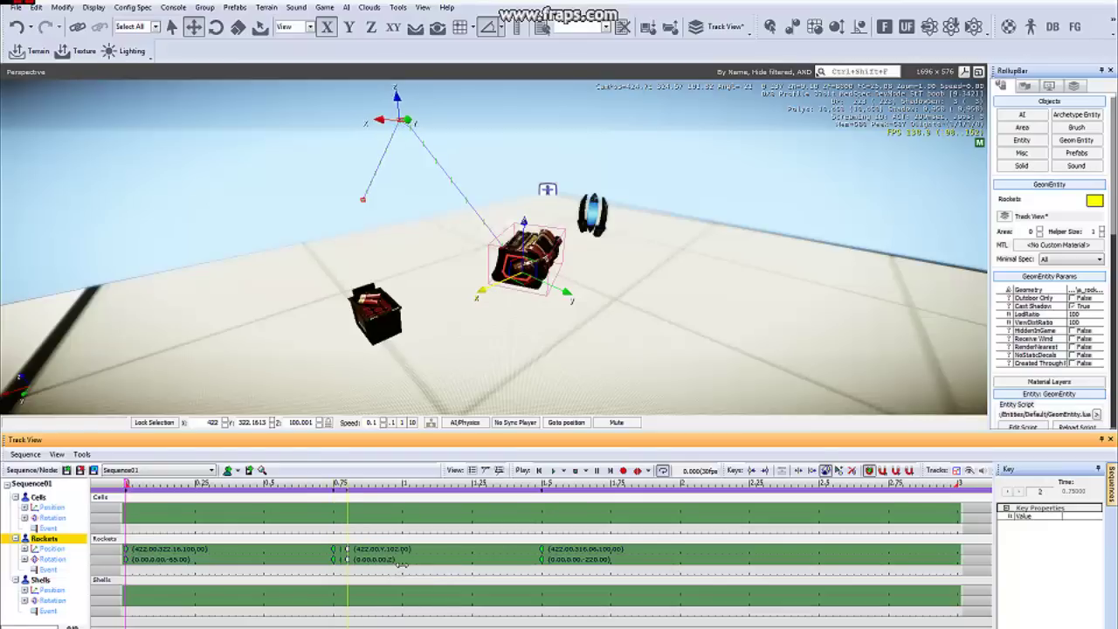
drag(402, 566, 464, 569)
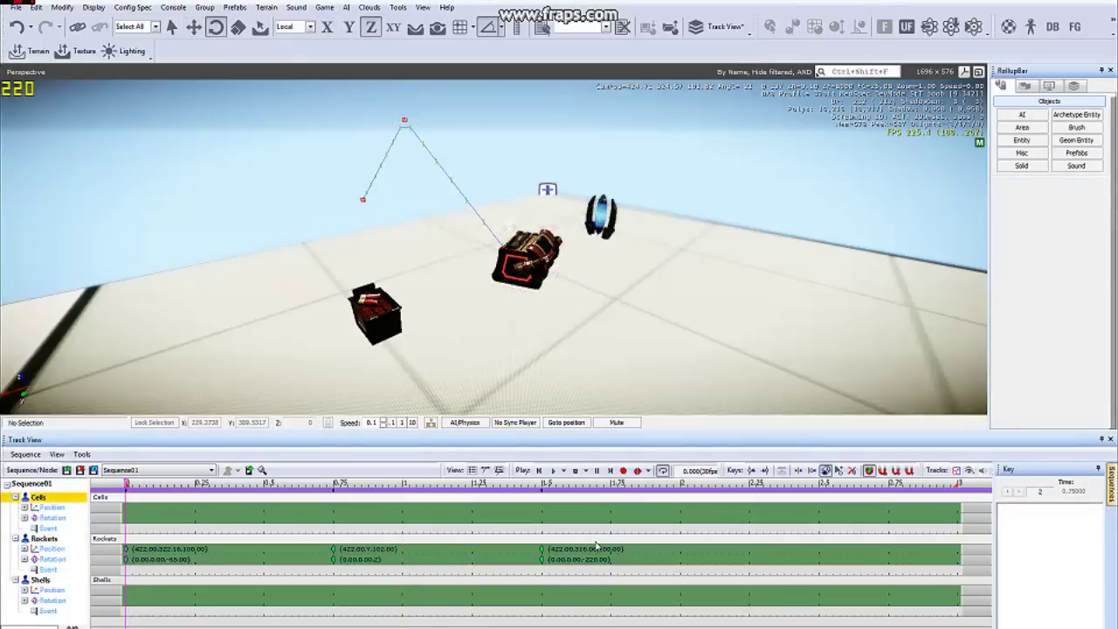
Copy all the Rockets position and rotation keys and paste them onto the Cells node.
drag(597, 545, 118, 569)
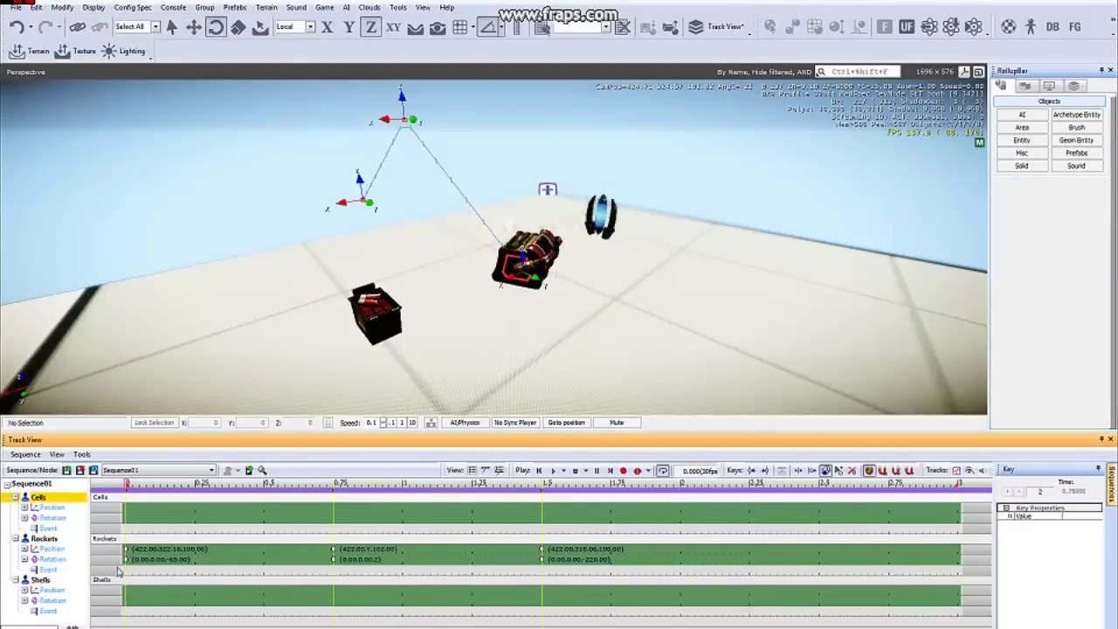
right_click(118, 568)
click(143, 583)
right_click(144, 513)
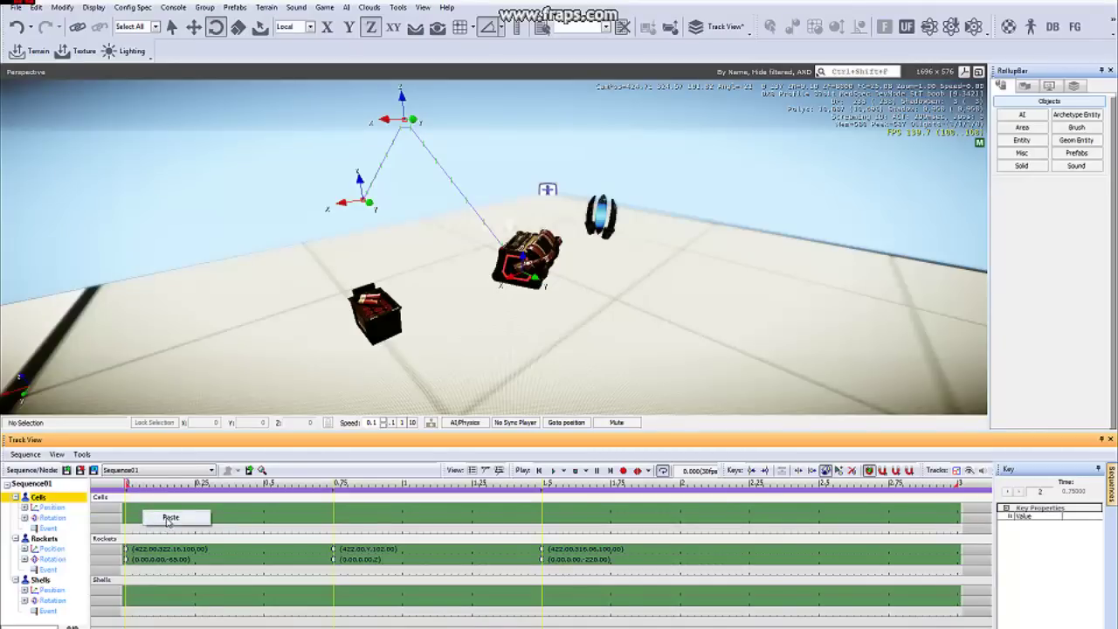
click(232, 517)
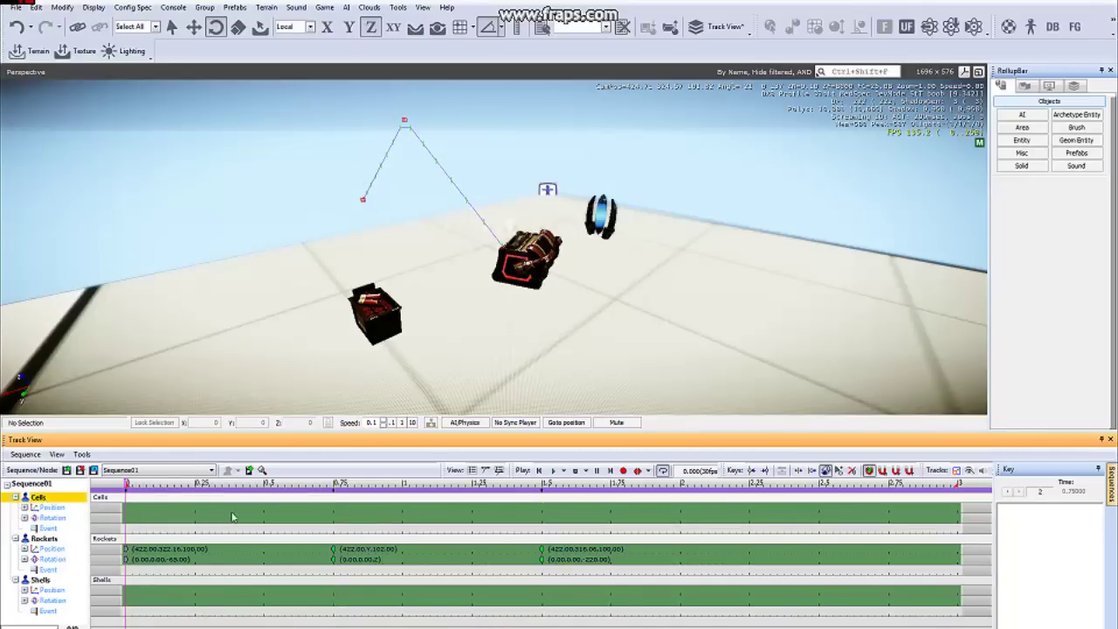
right_click(54, 499)
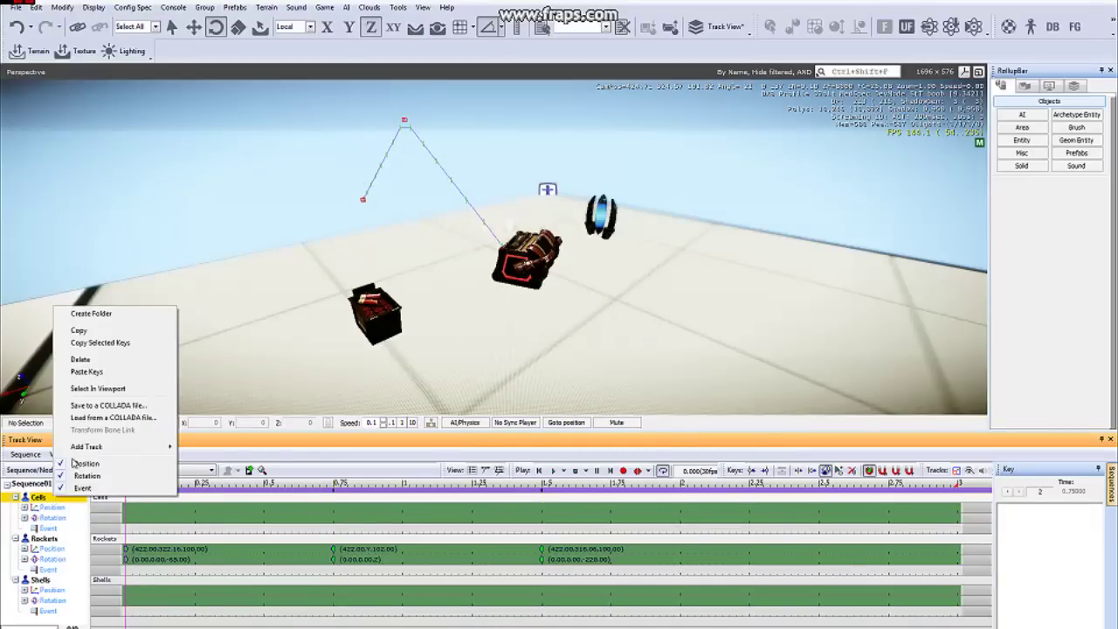
click(87, 374)
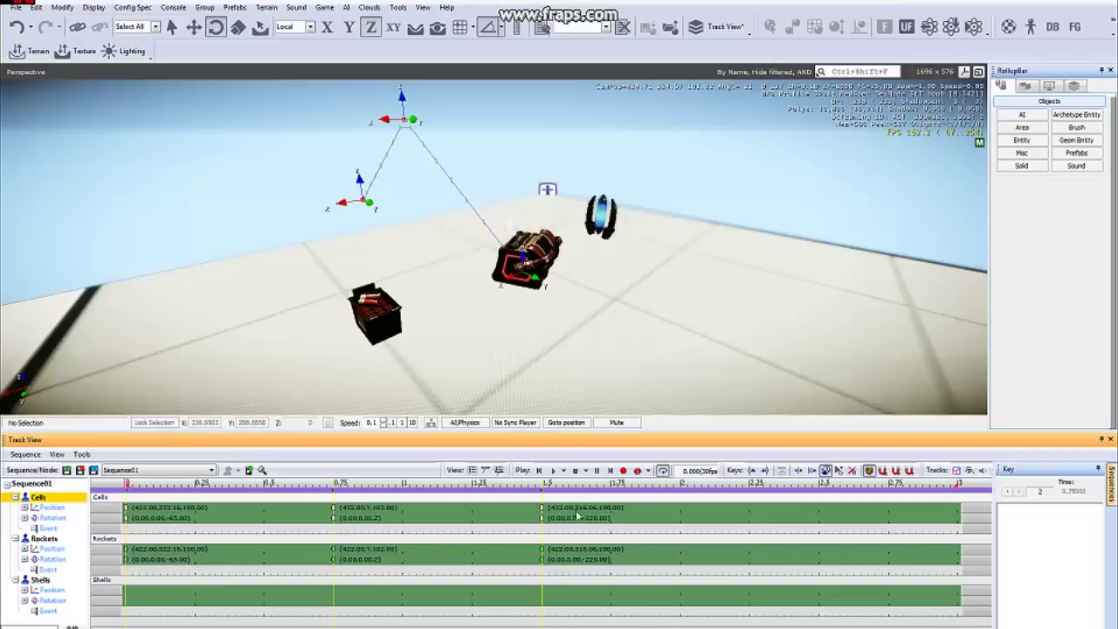
Scrub through the pasted animation, select the Cells entity and move it along X away from the Rockets entity.
drag(268, 487, 118, 477)
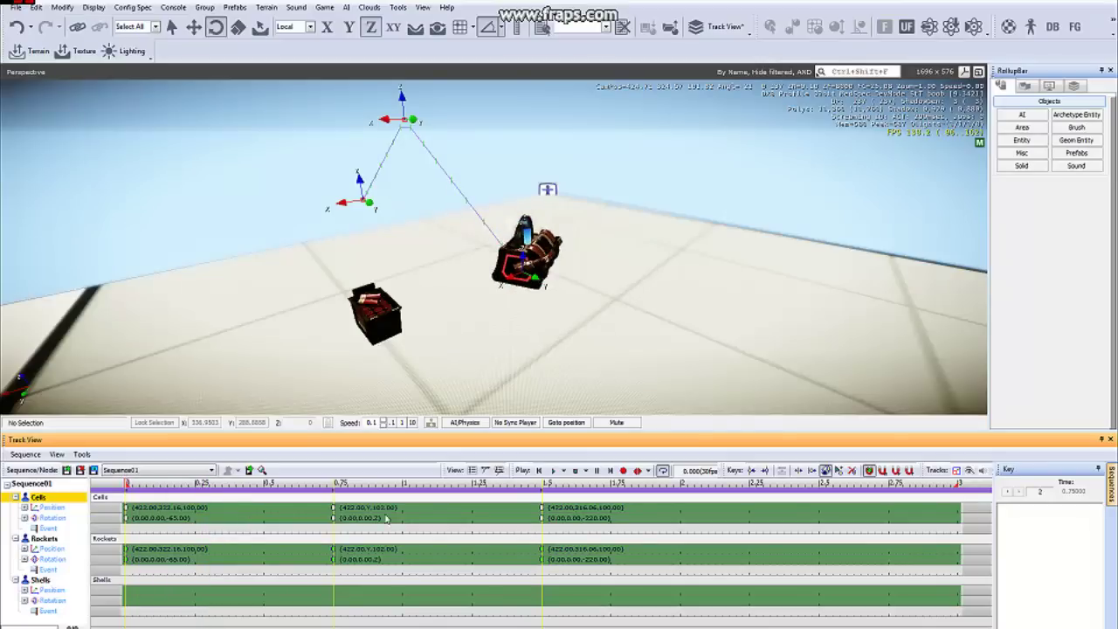
click(528, 489)
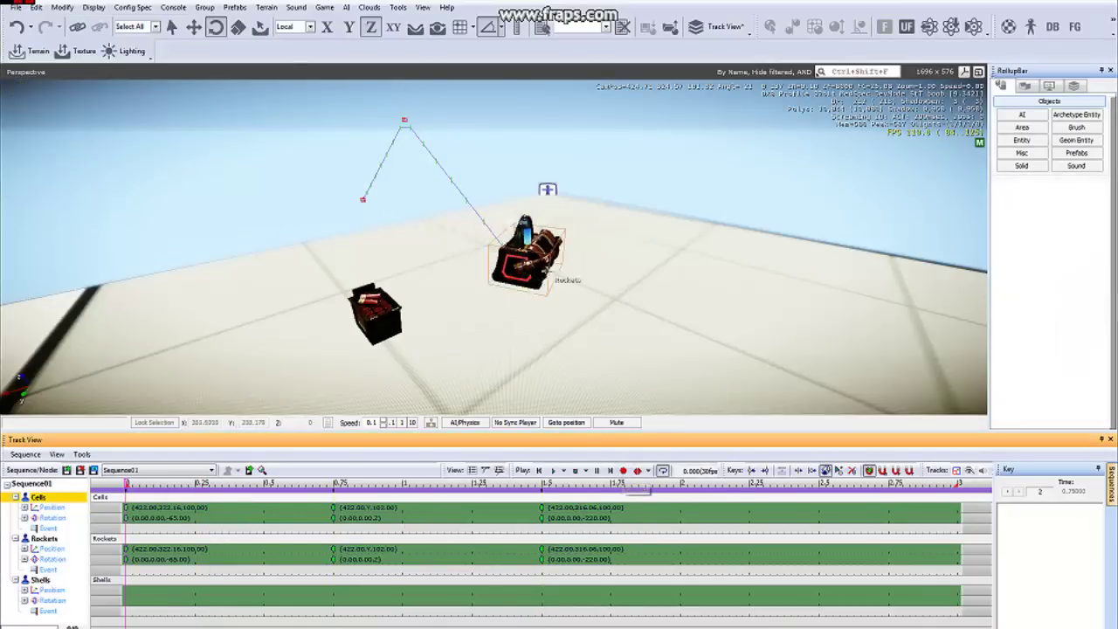
click(529, 245)
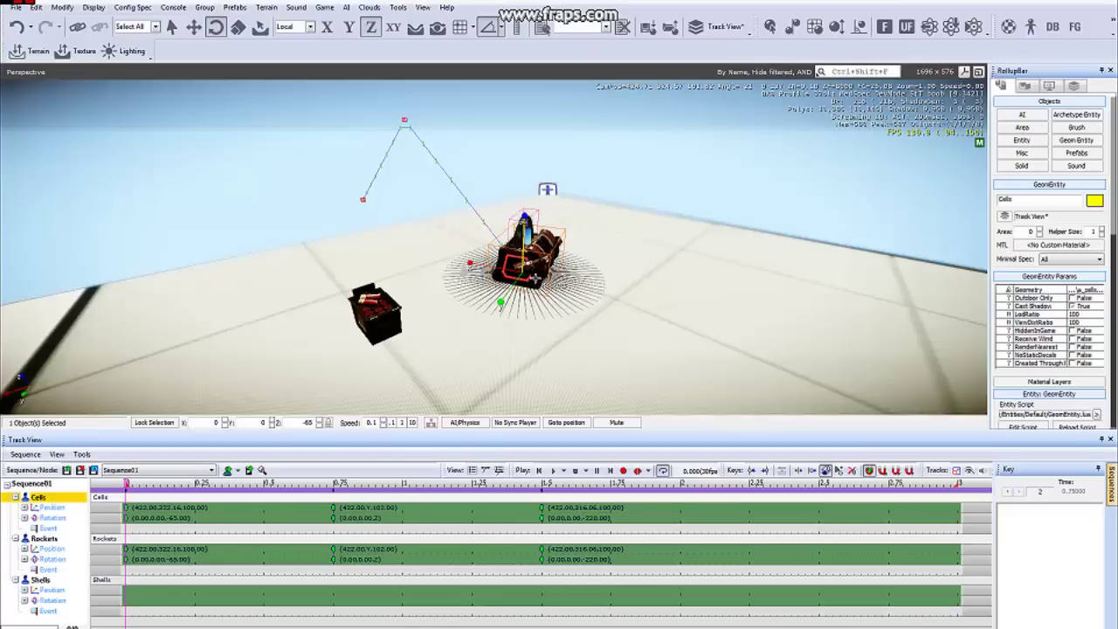
key(1)
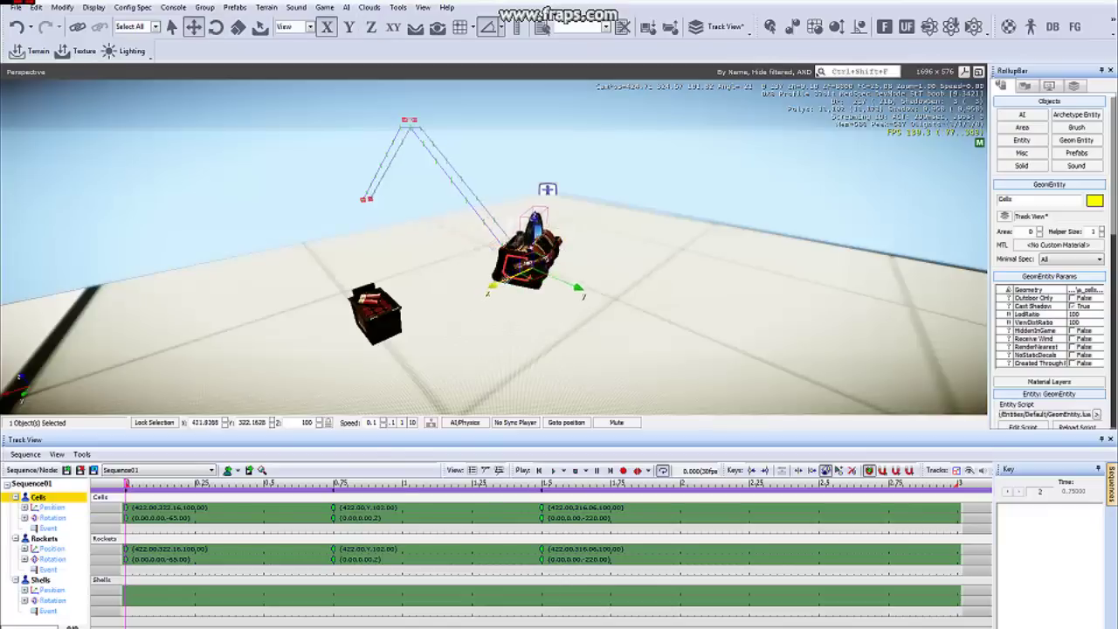
drag(493, 286, 597, 244)
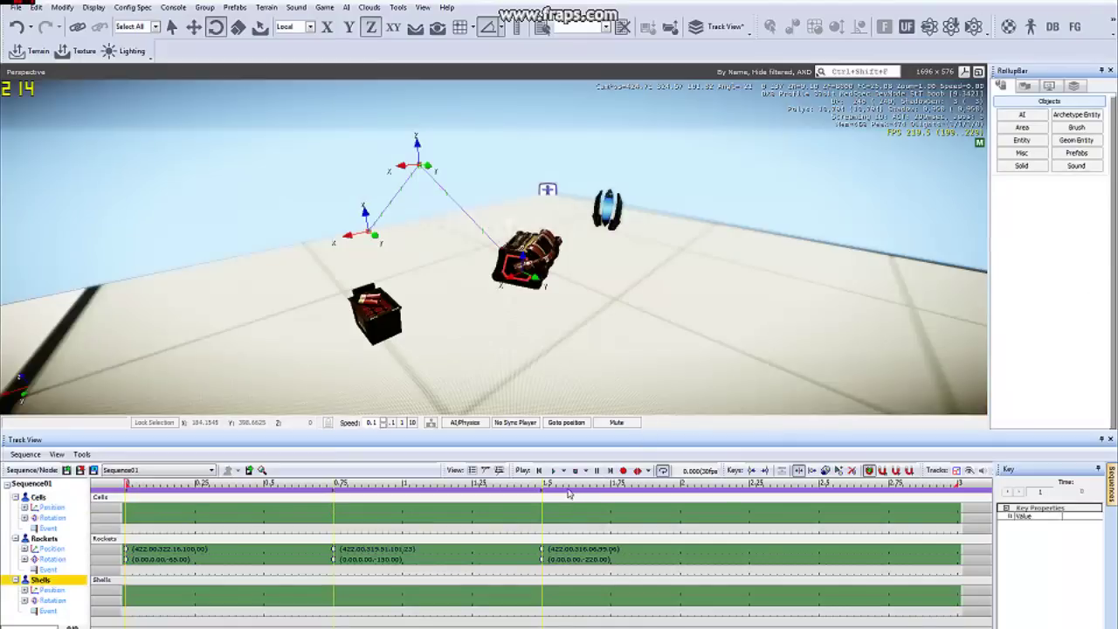
Scrub the sequence back to 0 seconds and switch Track View from the dope sheet to the curve editor.
drag(566, 485, 105, 489)
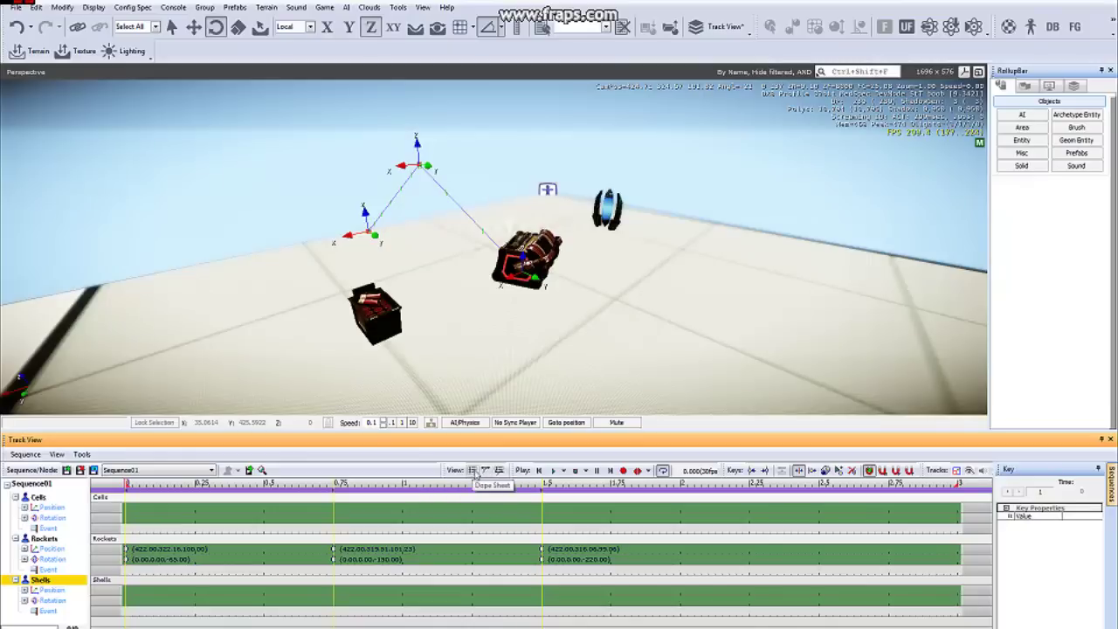
click(486, 472)
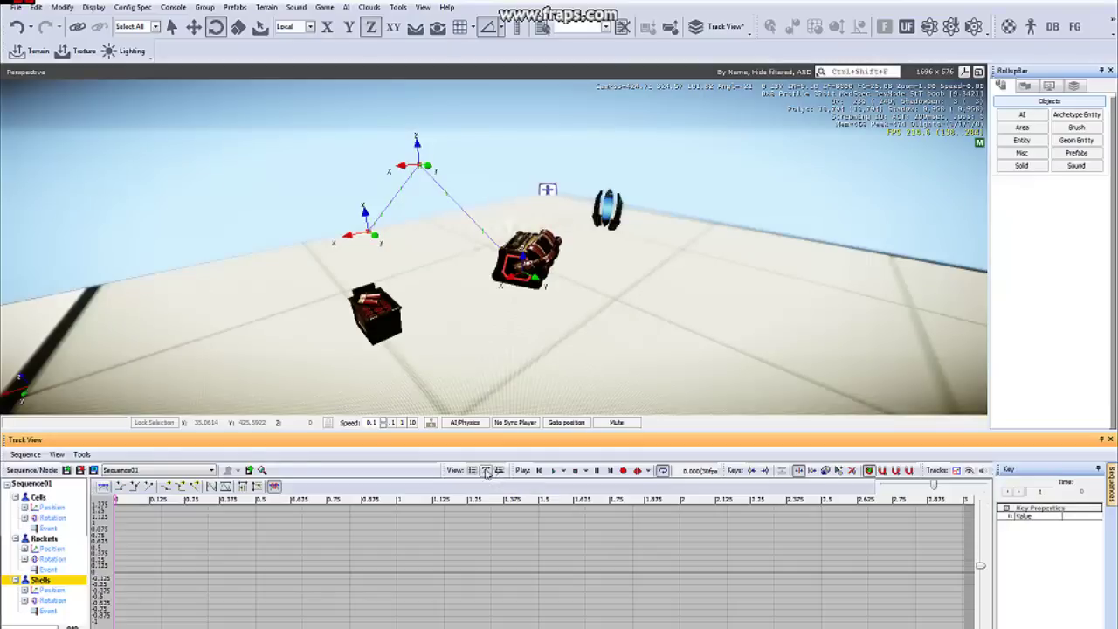
middle_drag(325, 593, 339, 558)
scroll(339, 562, down, 1)
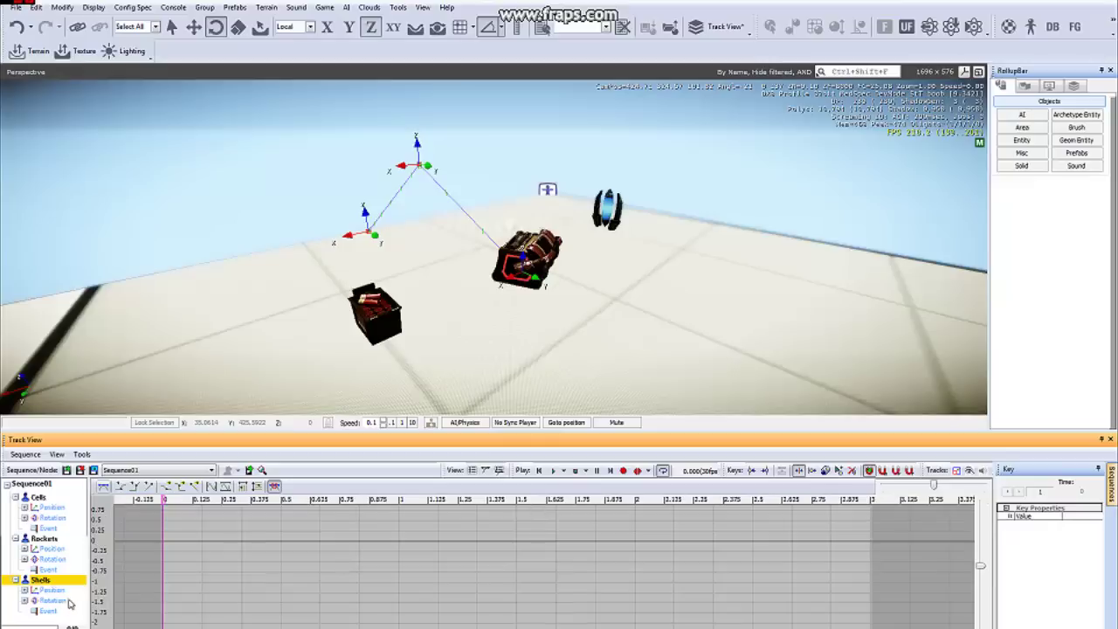
Display the Rockets position curves in the curve editor and expand their X, Y and Z channels.
click(17, 540)
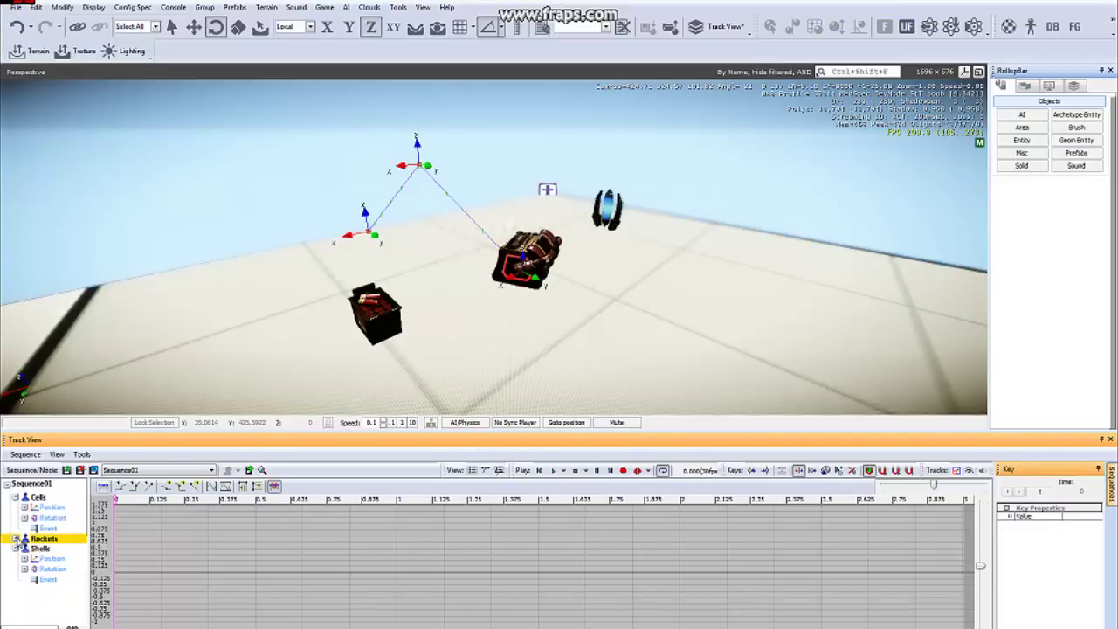
click(15, 539)
click(48, 549)
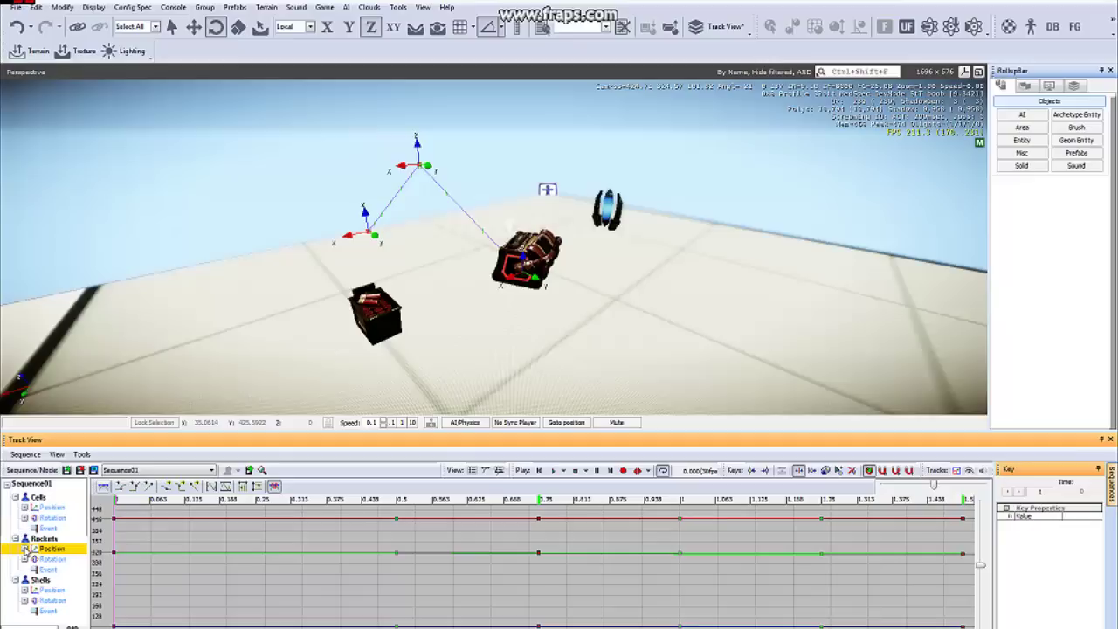
click(25, 549)
scroll(246, 553, down, 3)
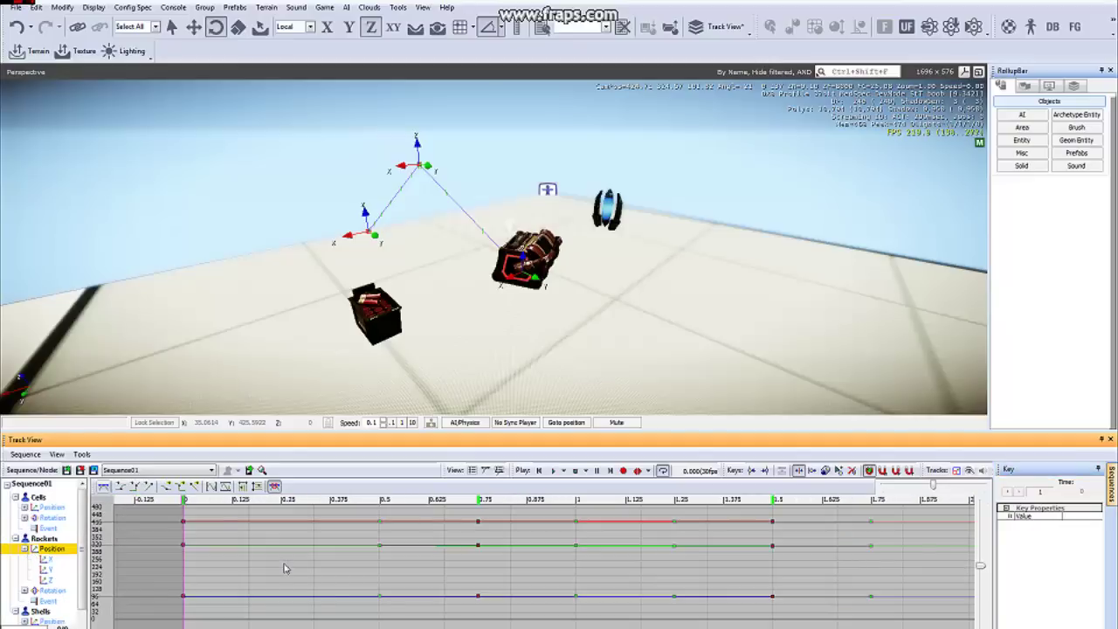
Expand the Rockets rotation channels and display the Y position curve with all three of its keys in view.
click(39, 591)
click(25, 590)
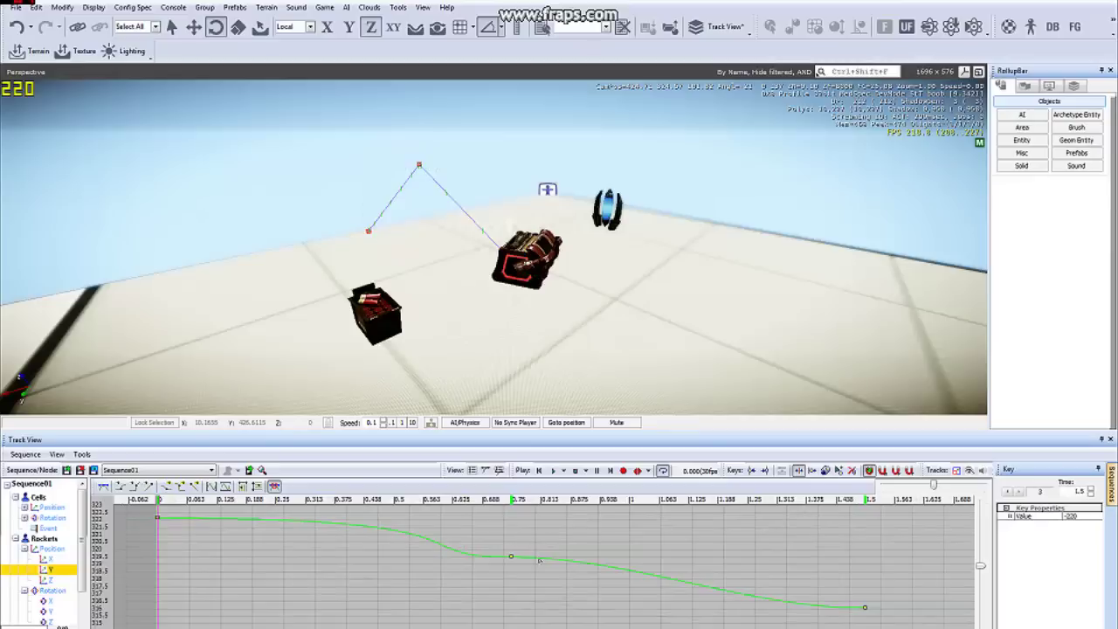
middle_drag(548, 583, 593, 573)
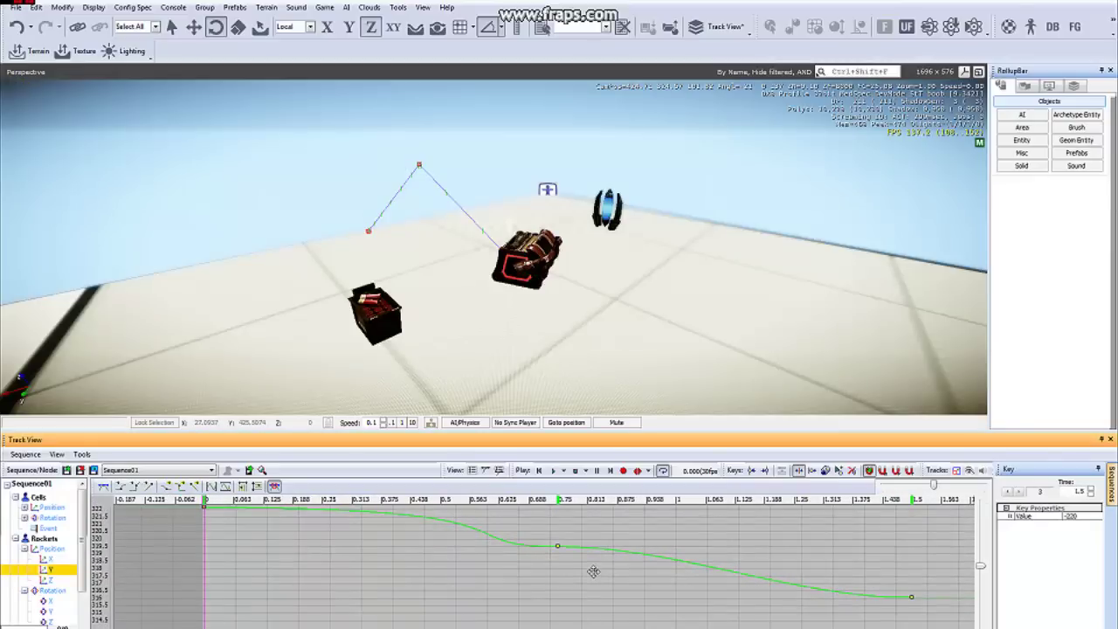
middle_drag(593, 571, 599, 581)
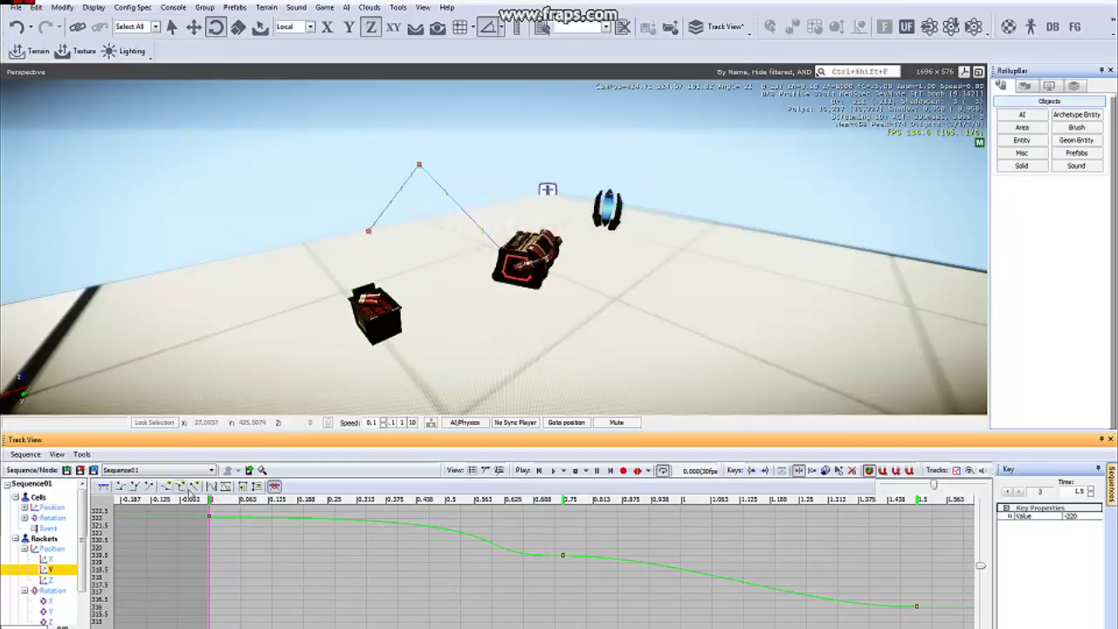
scroll(578, 585, down, 3)
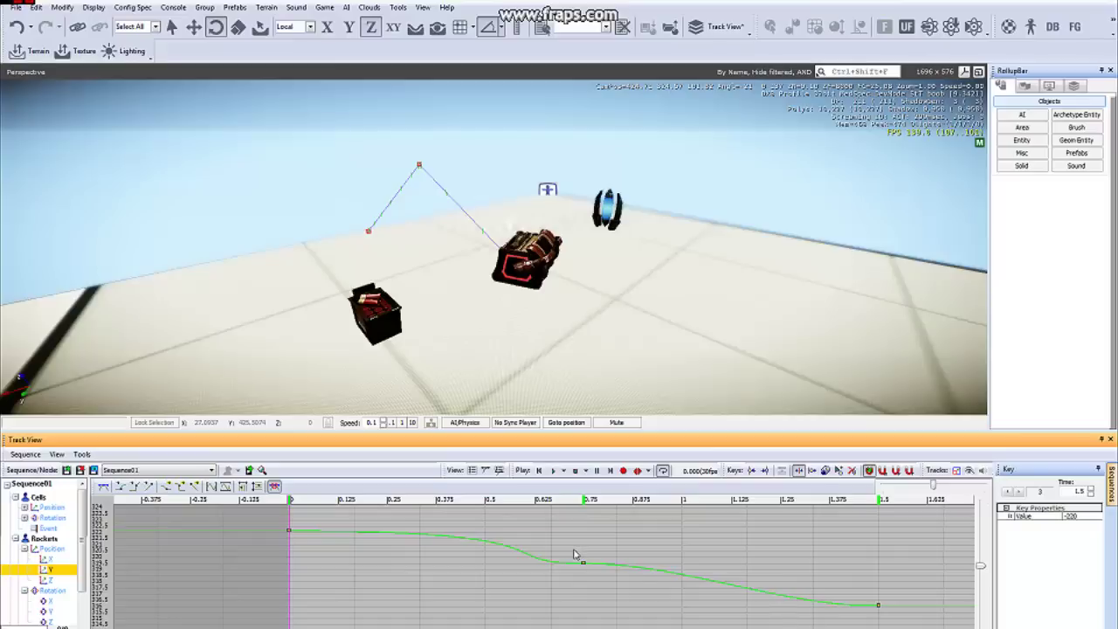
middle_drag(620, 554, 569, 536)
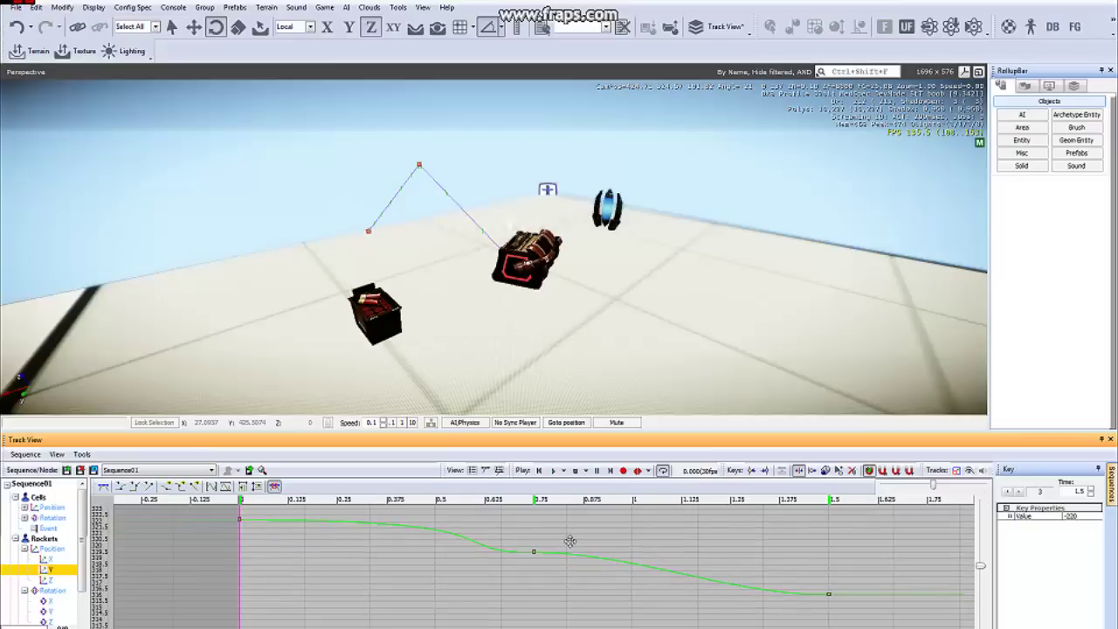
Tilt the tangent of the 0.75-second key on the Rockets Y position curve downward so the curve descends smoothly through it.
click(678, 312)
key(ctrl+z)
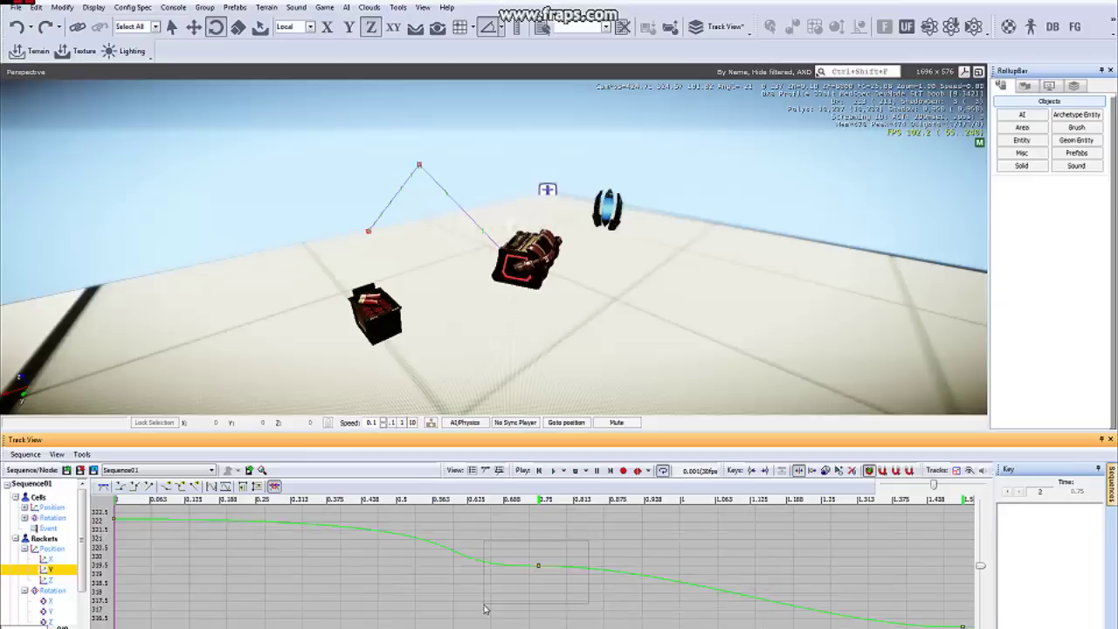
click(538, 565)
drag(682, 566, 665, 592)
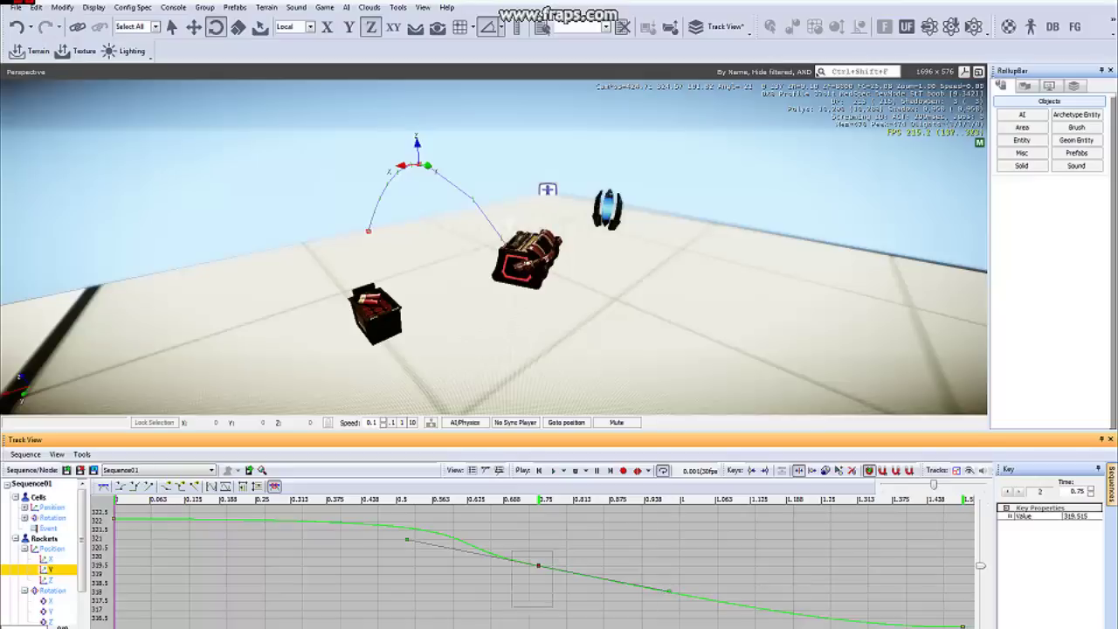
Display the Rockets Z position curve and open the value of its 0-second key to check the starting height.
click(428, 564)
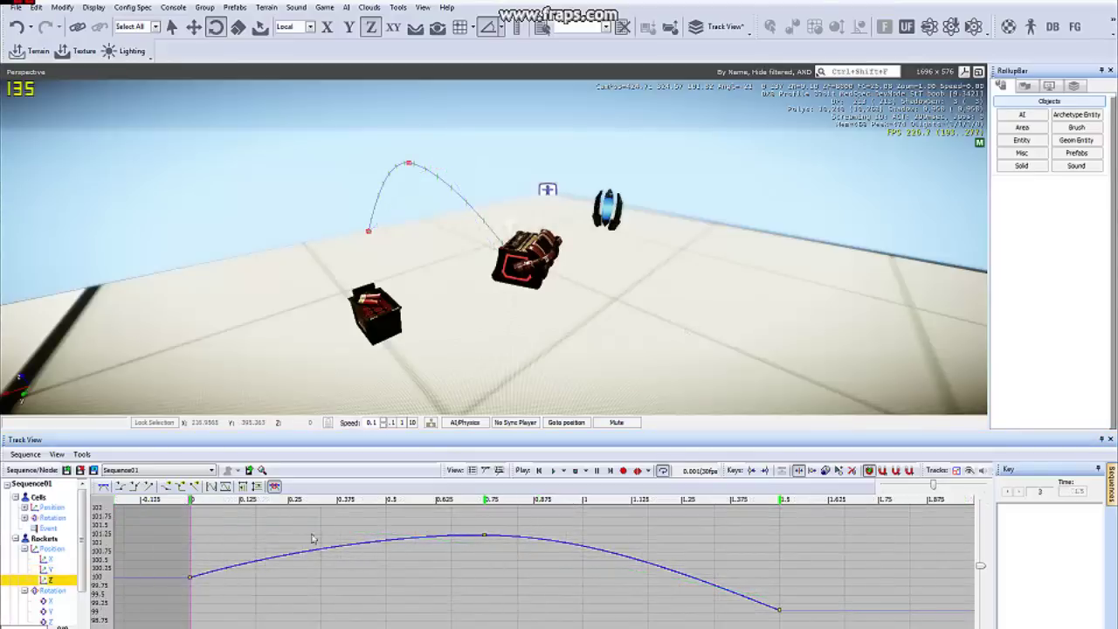
click(190, 577)
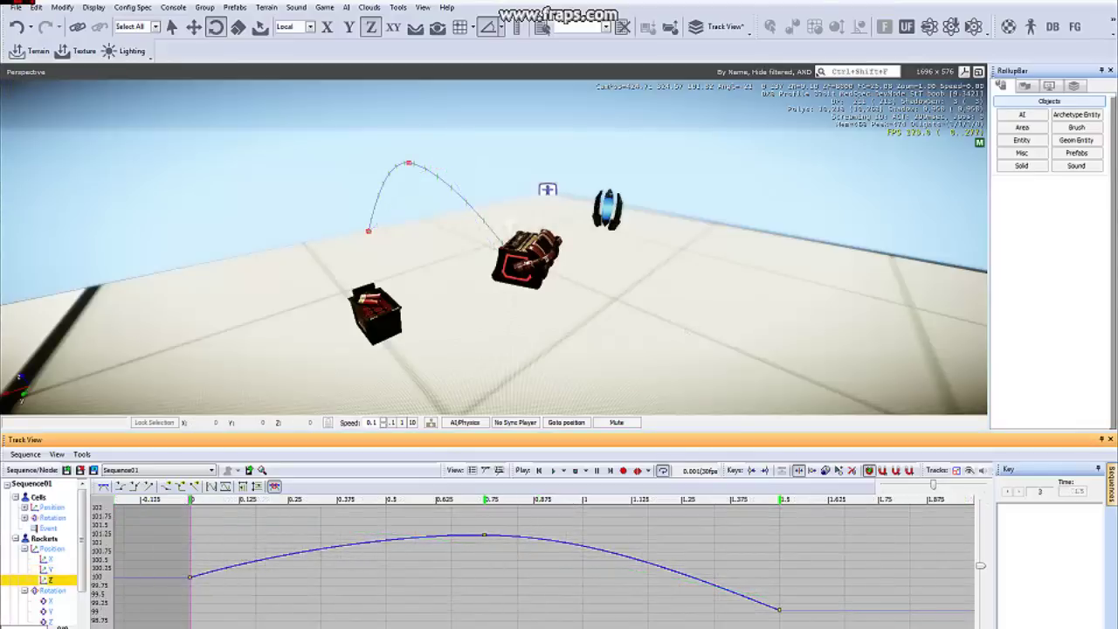
click(1073, 517)
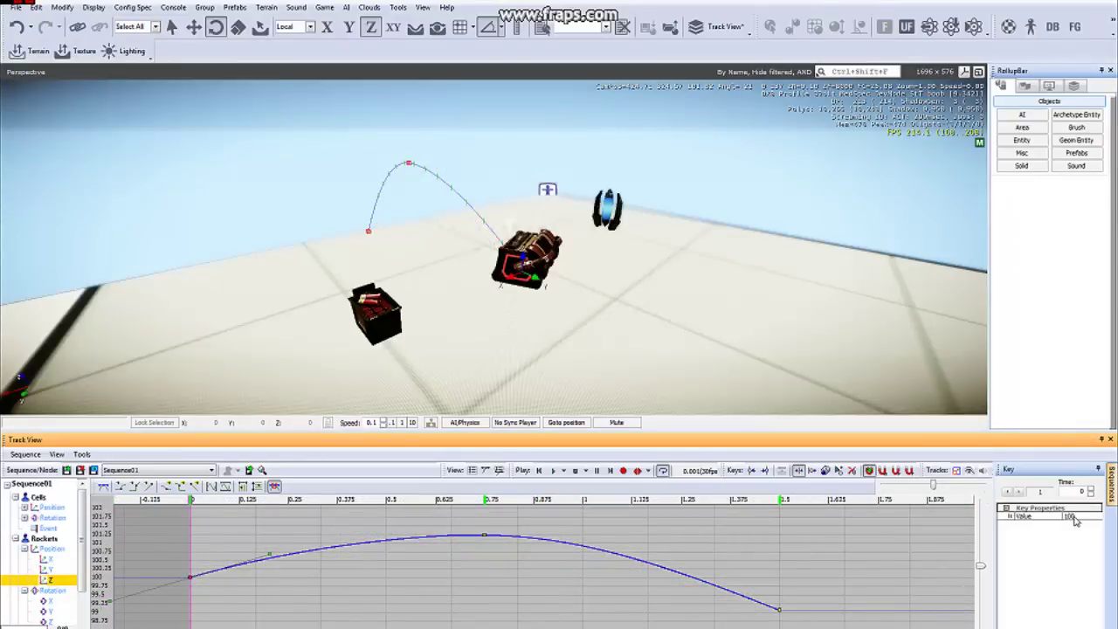
click(1073, 519)
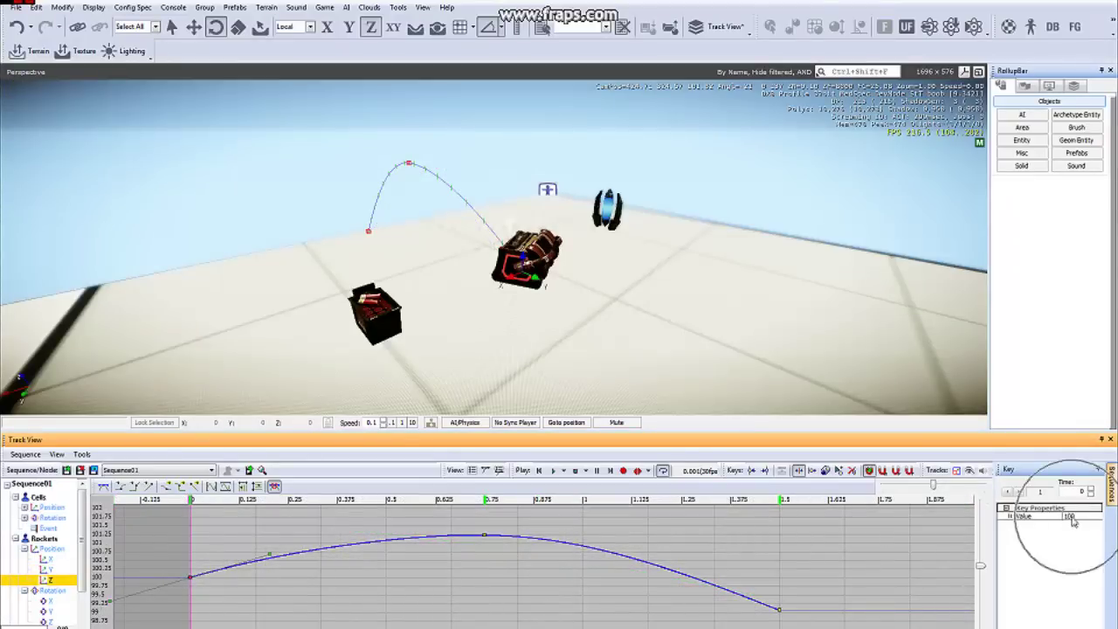
click(1073, 519)
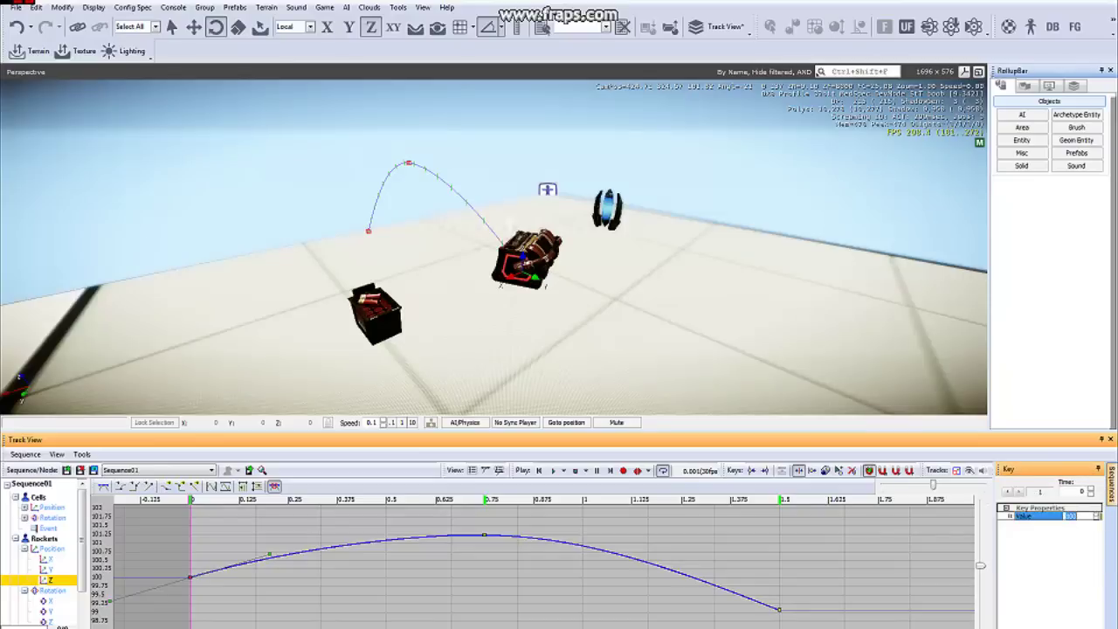
Set the value of the 1.5-second key on the Rockets Z position curve to 100 and shift the curve's 0.75-second key.
click(779, 609)
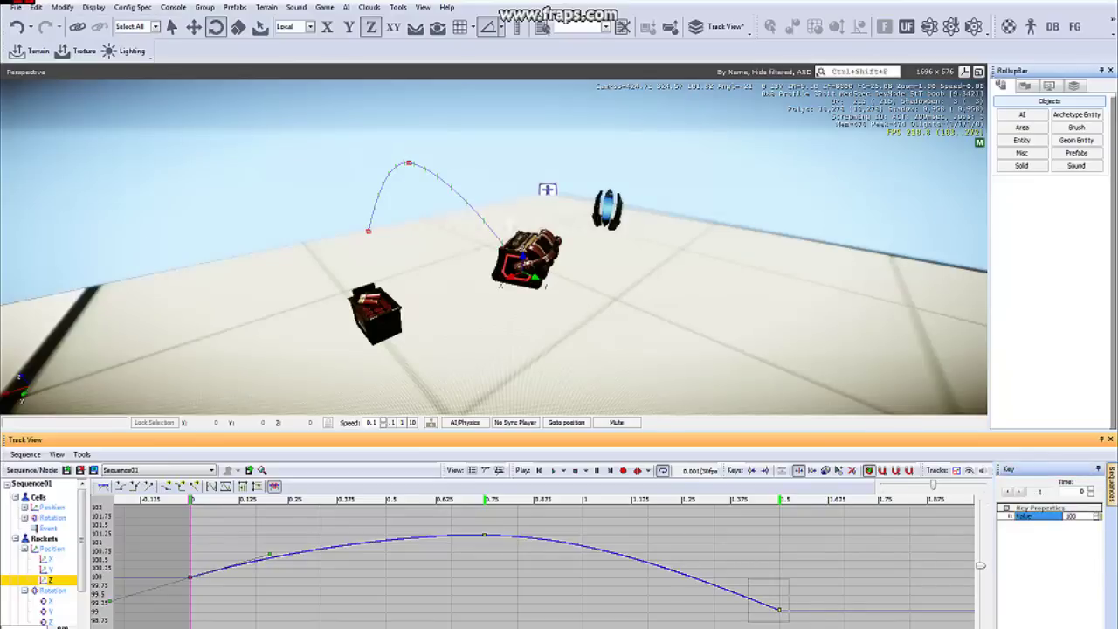
double_click(1073, 517)
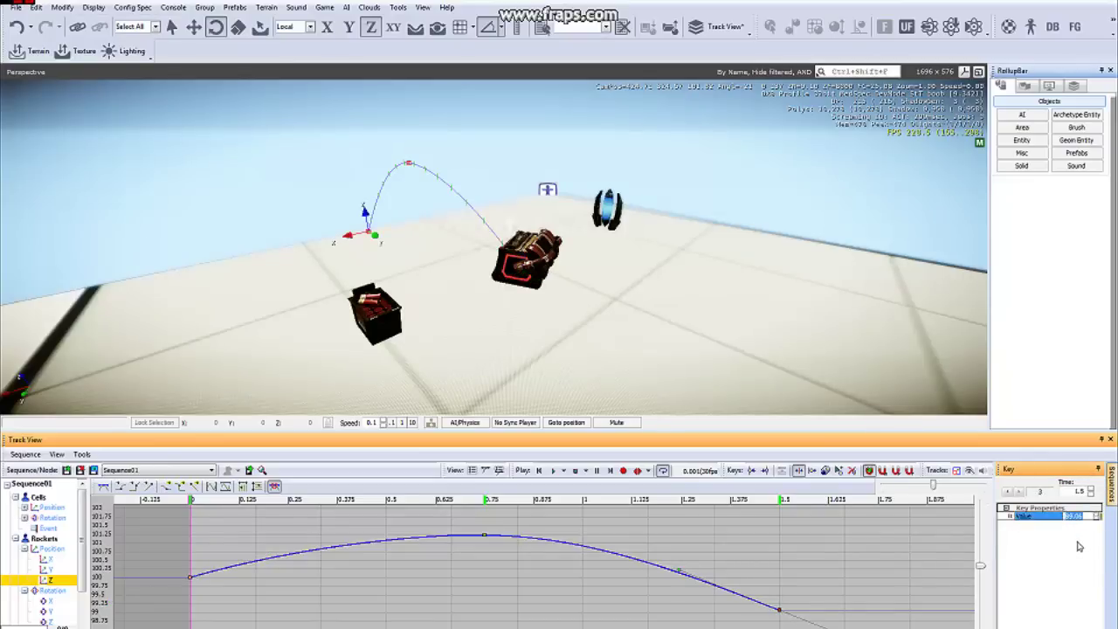
text(100)
key(Return)
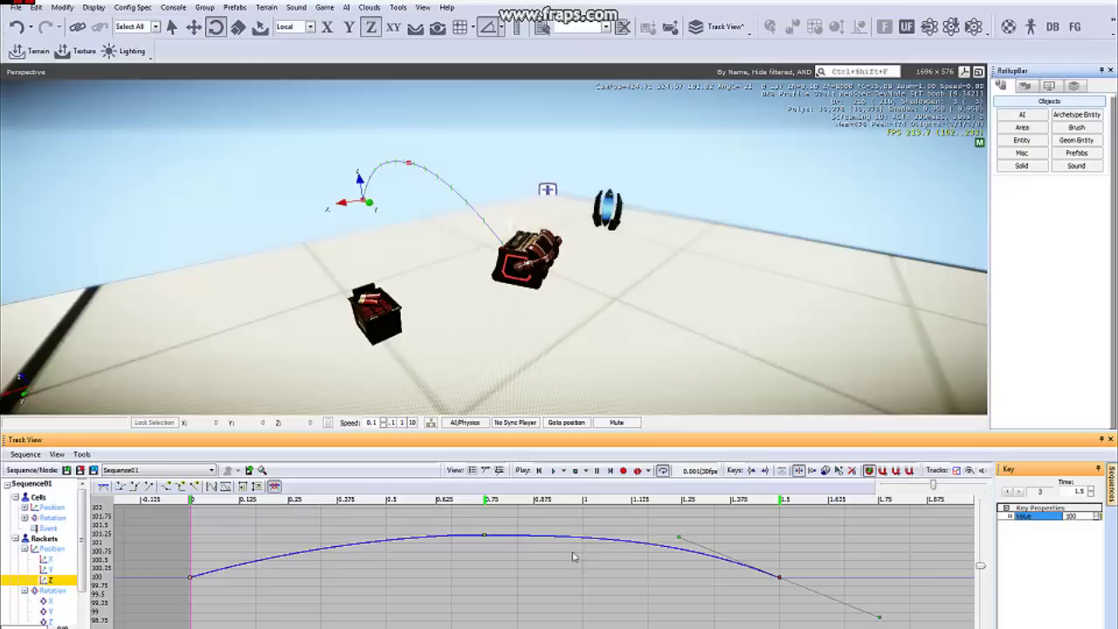
click(484, 536)
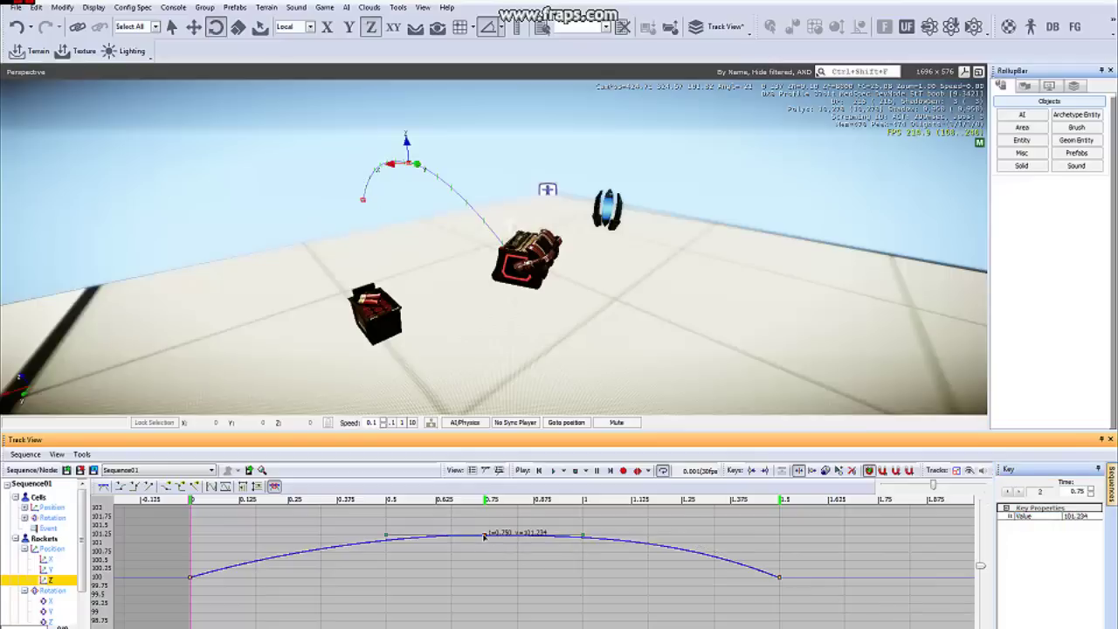
mouse_move(486, 536)
mouse_down()
mouse_move(511, 557)
mouse_move(478, 557)
mouse_move(498, 573)
mouse_move(488, 534)
mouse_move(494, 553)
mouse_up()
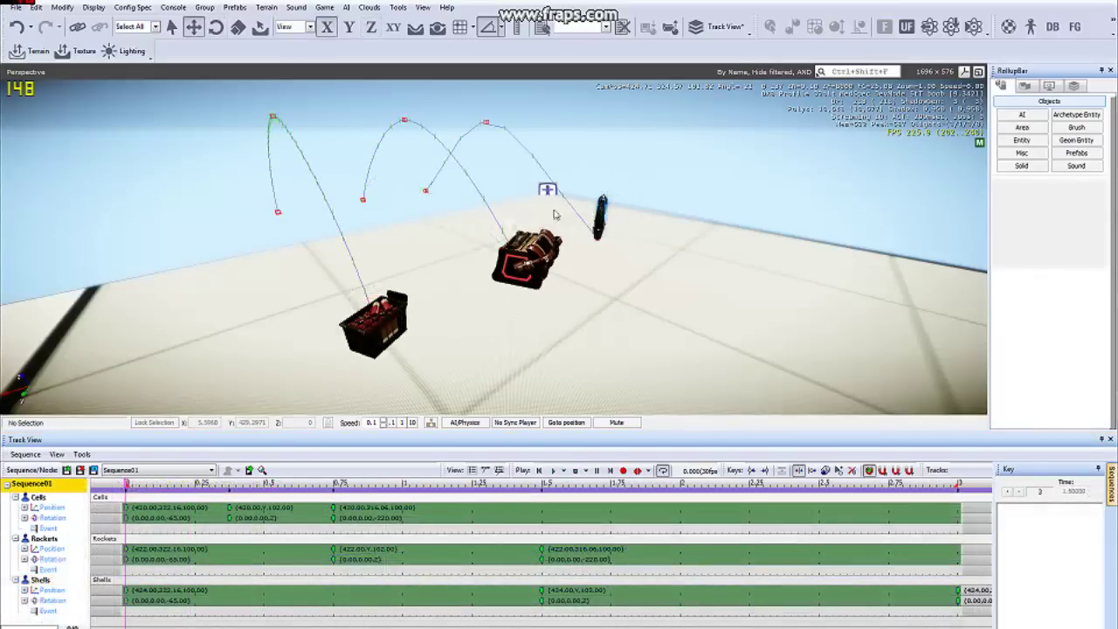
Select the sequence object in the viewport, delete Sequence01 and clear the selection.
click(546, 191)
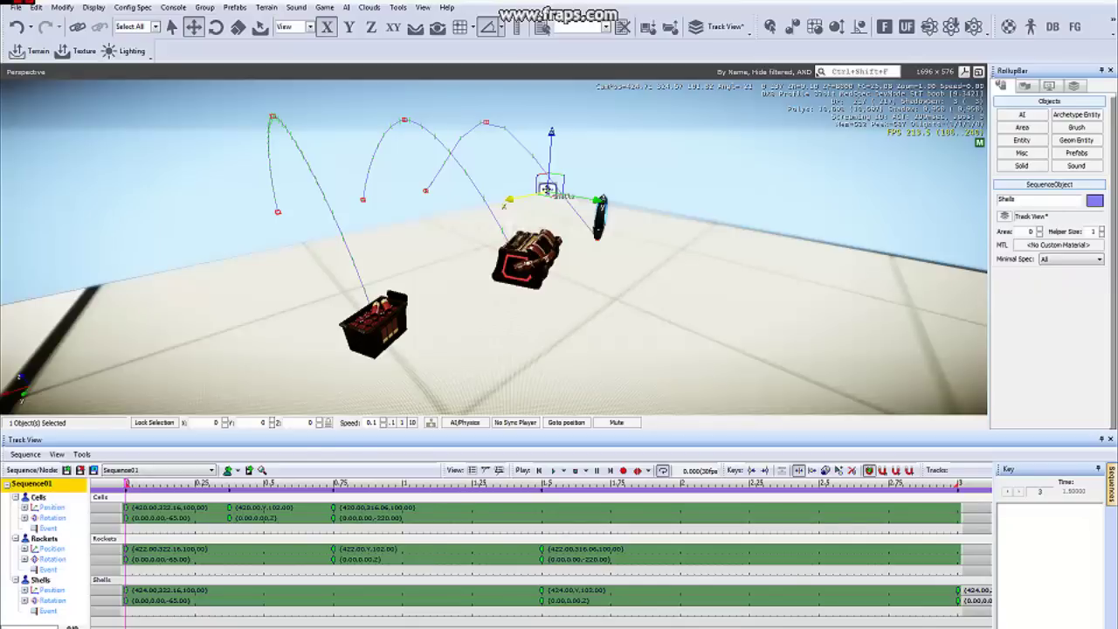
click(79, 470)
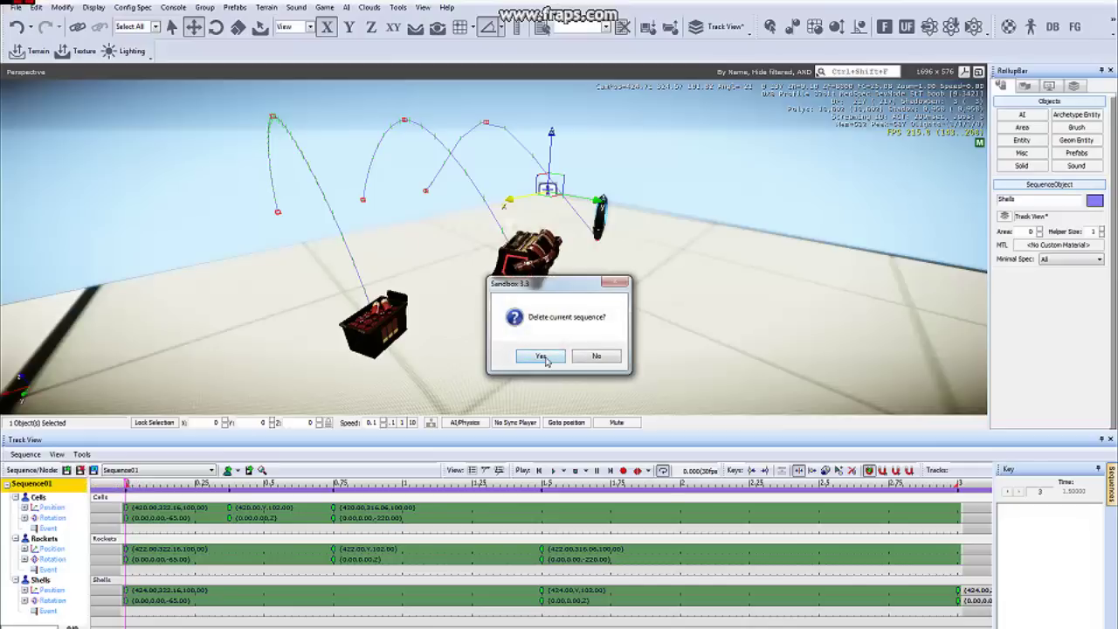
click(540, 355)
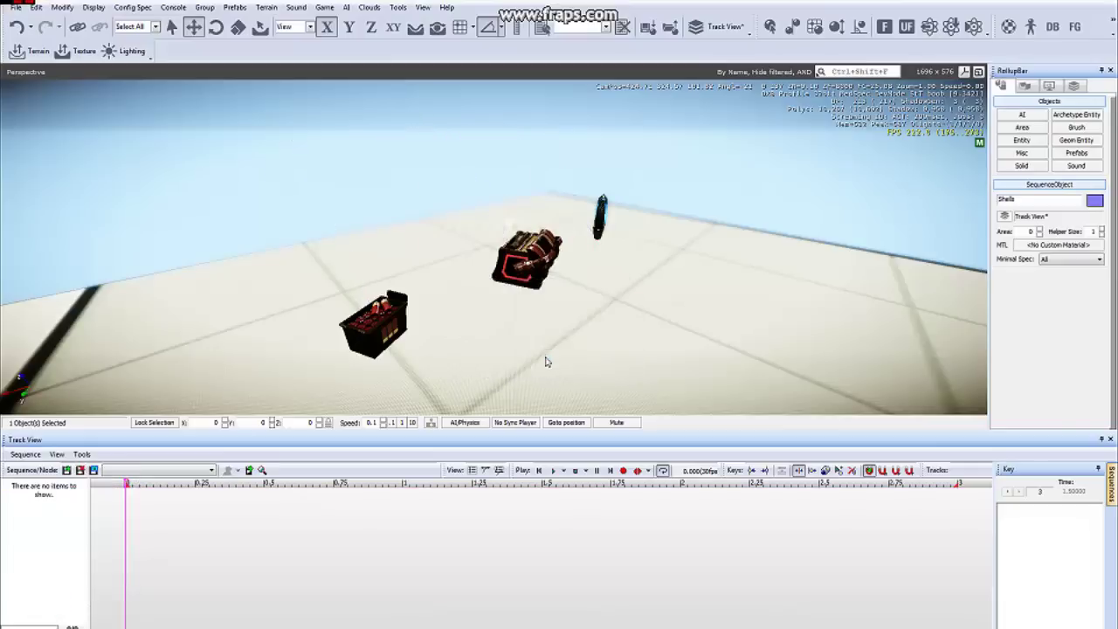
click(600, 341)
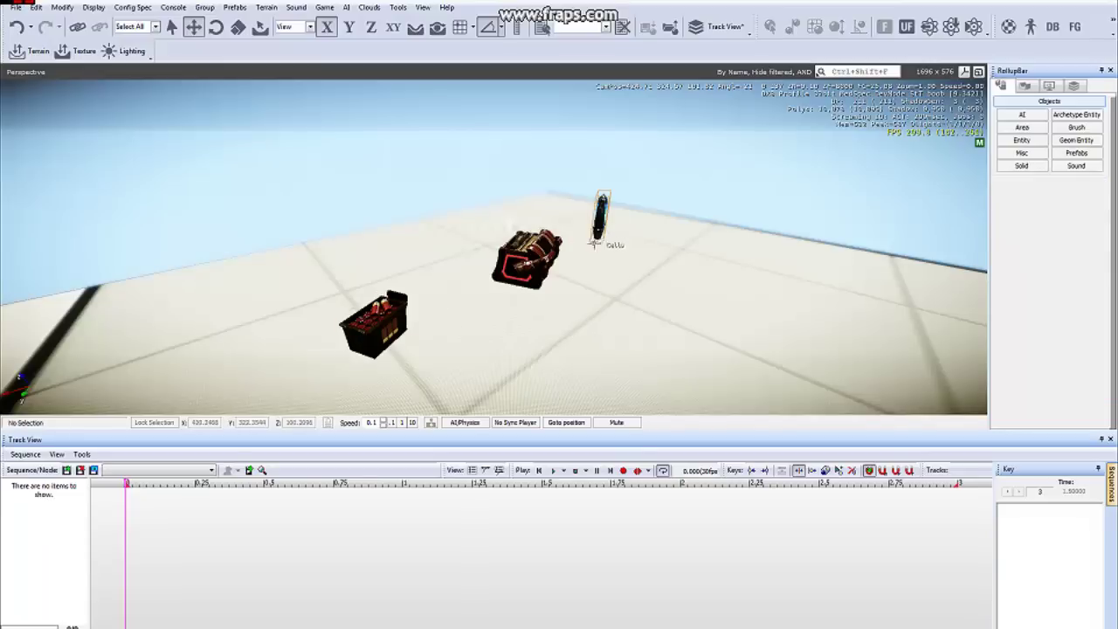